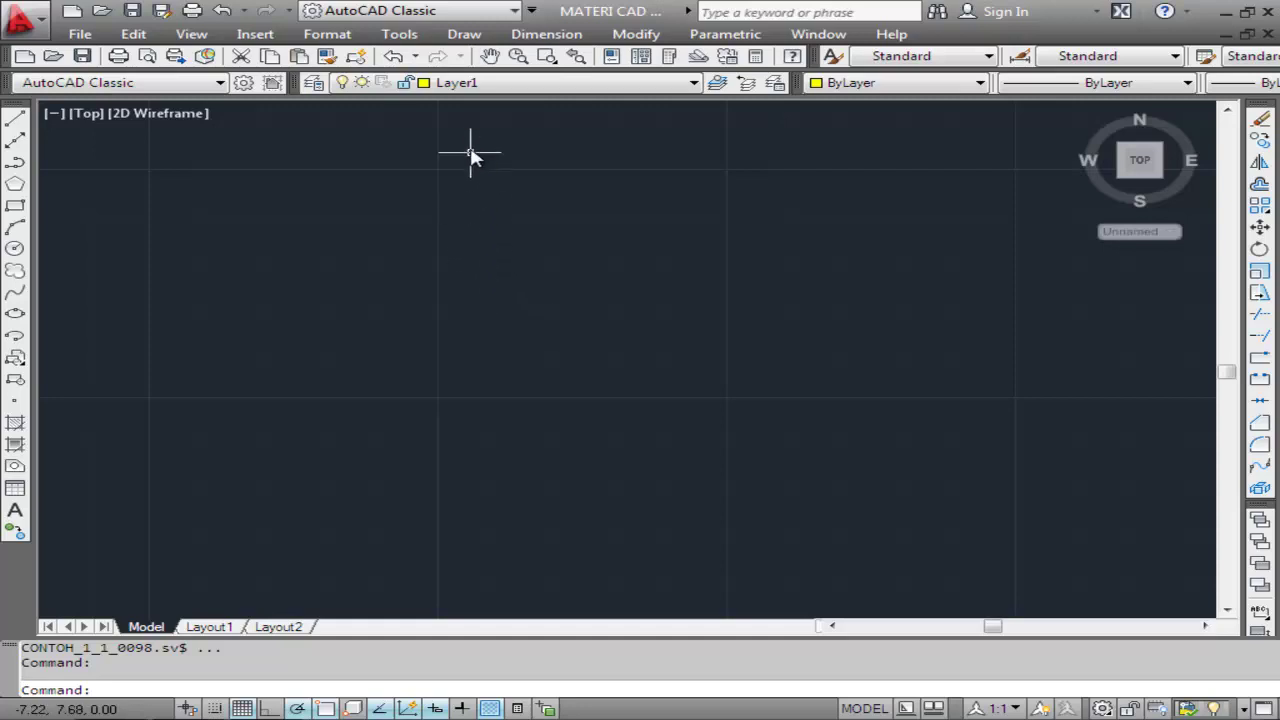
# Open the Draw menu to show the Polyline command
pyautogui.click(464, 34)
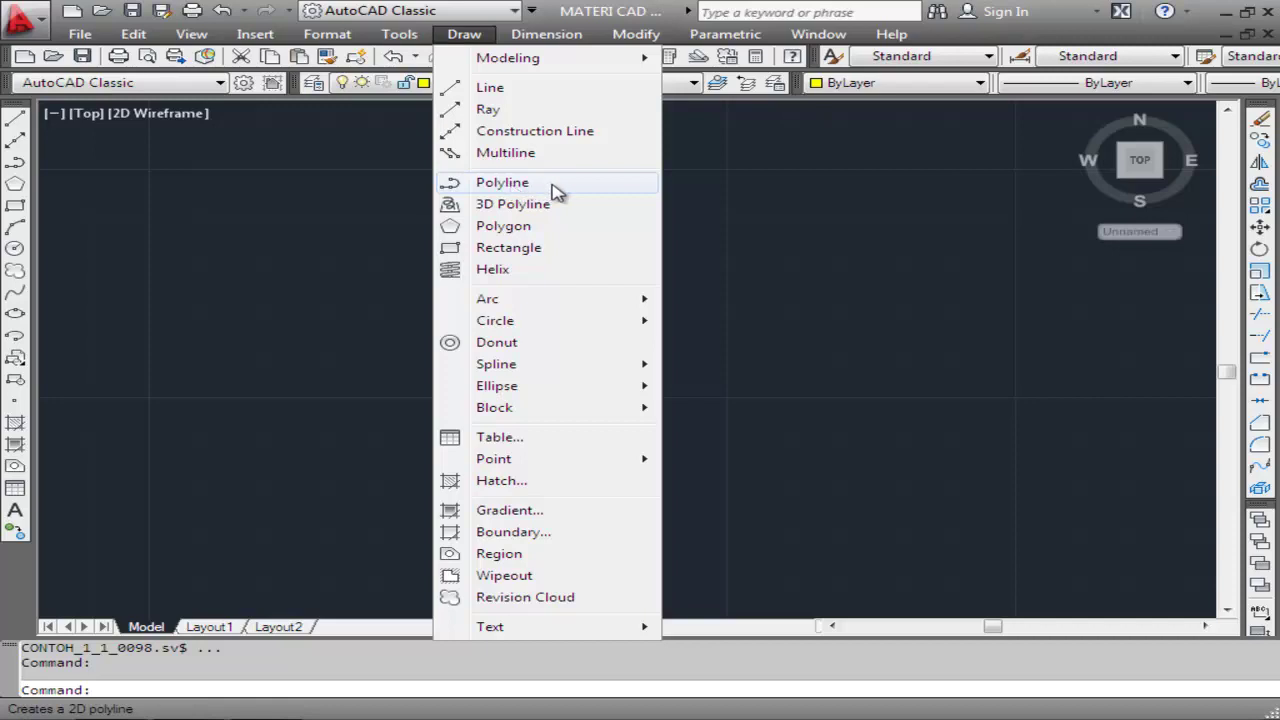
# Dismiss the Draw menu by clicking the empty drawing area
pyautogui.click(342, 183)
pyautogui.click(331, 191)
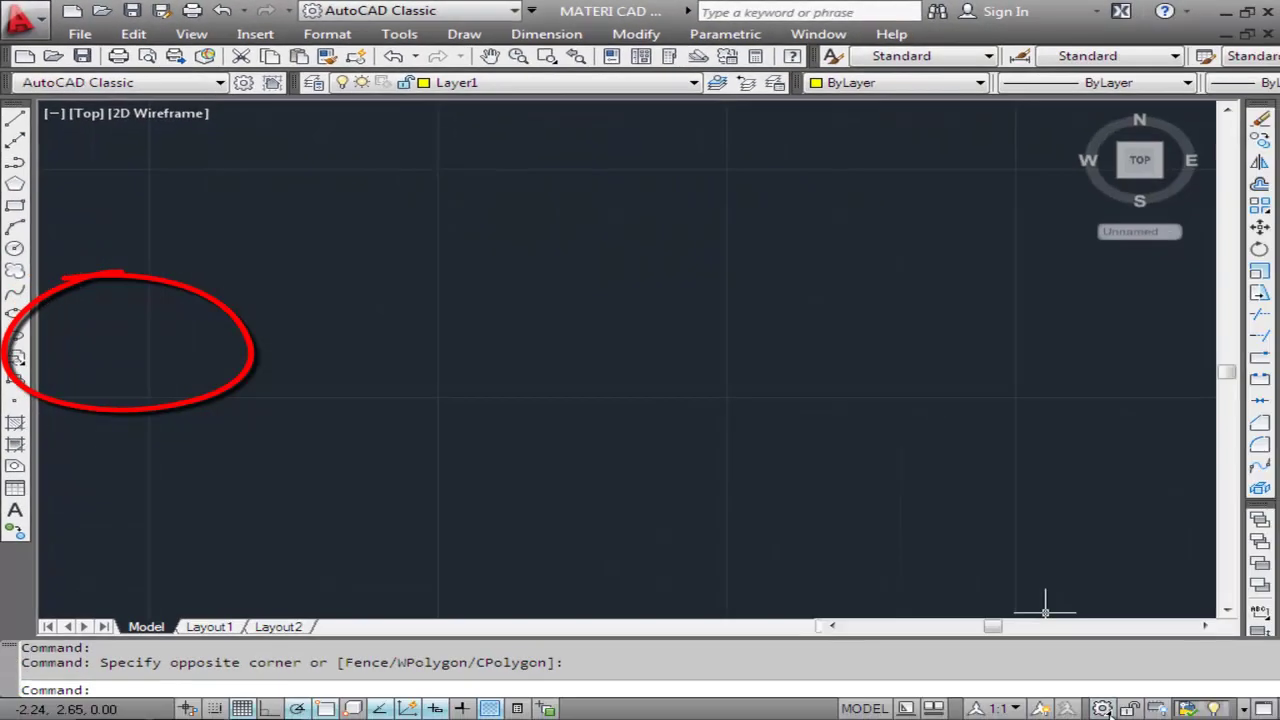
pyautogui.click(1106, 710)
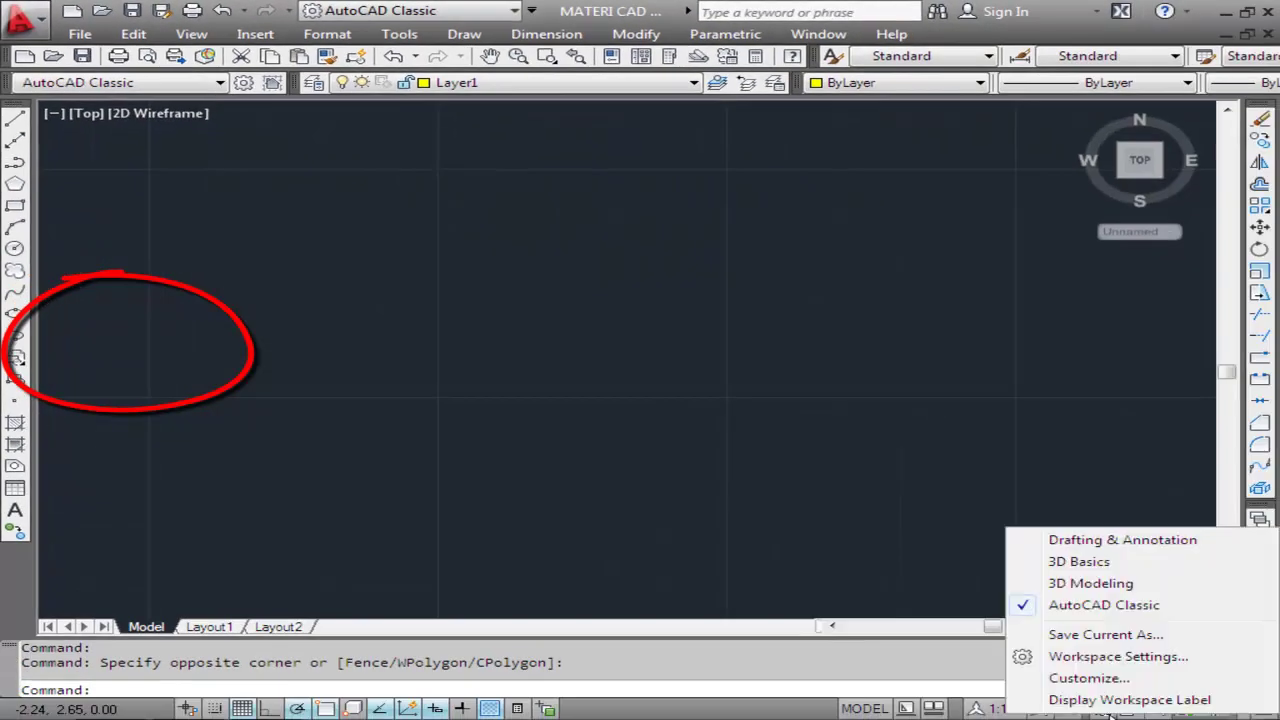
pyautogui.click(1123, 544)
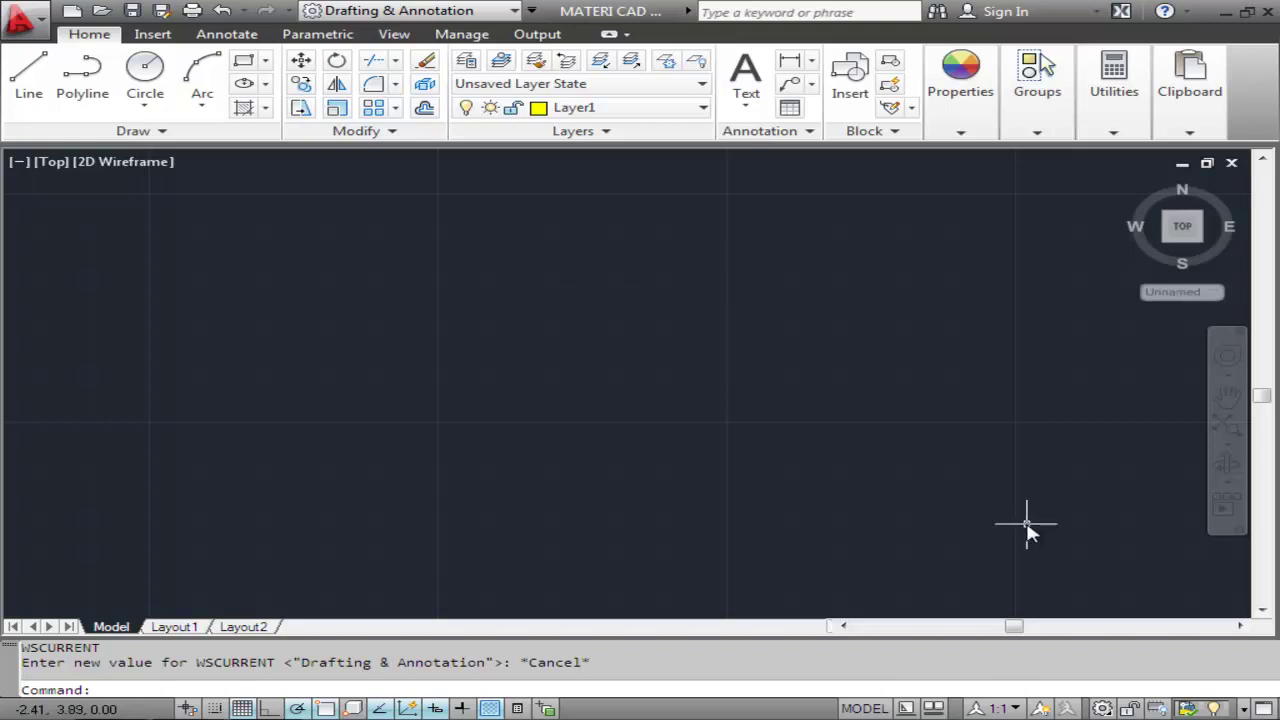
pyautogui.click(1104, 709)
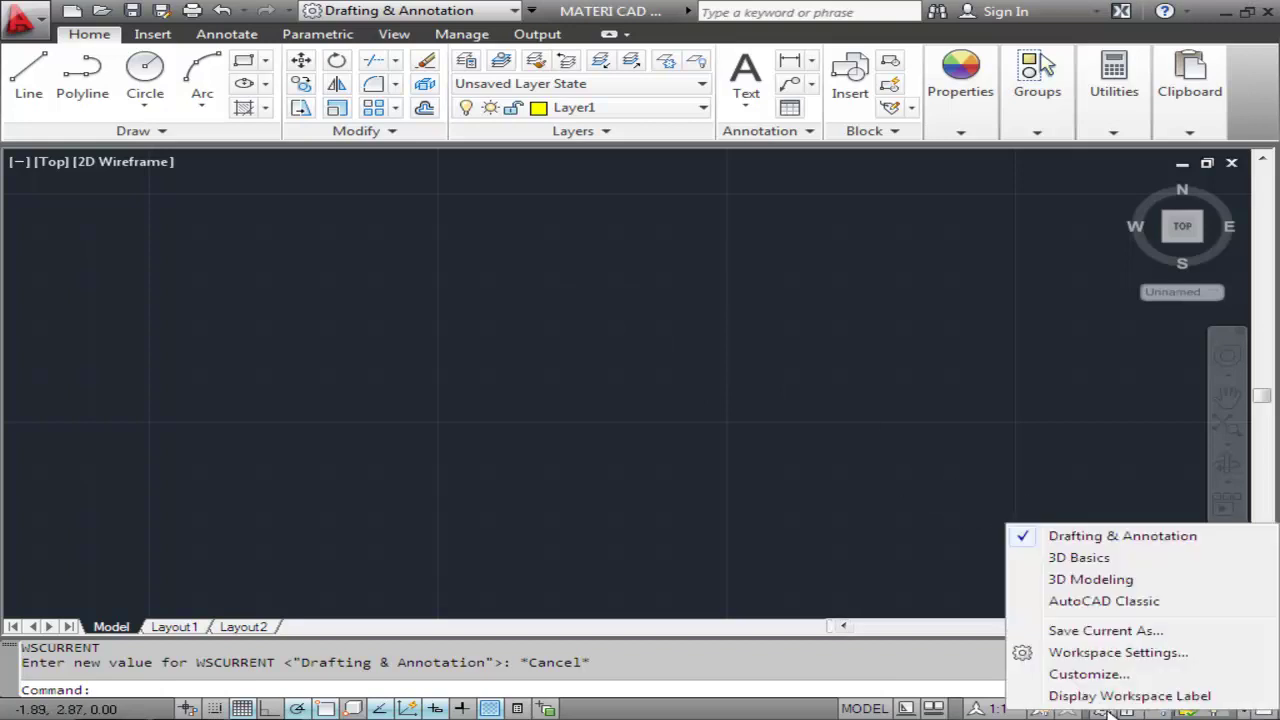
pyautogui.click(1124, 603)
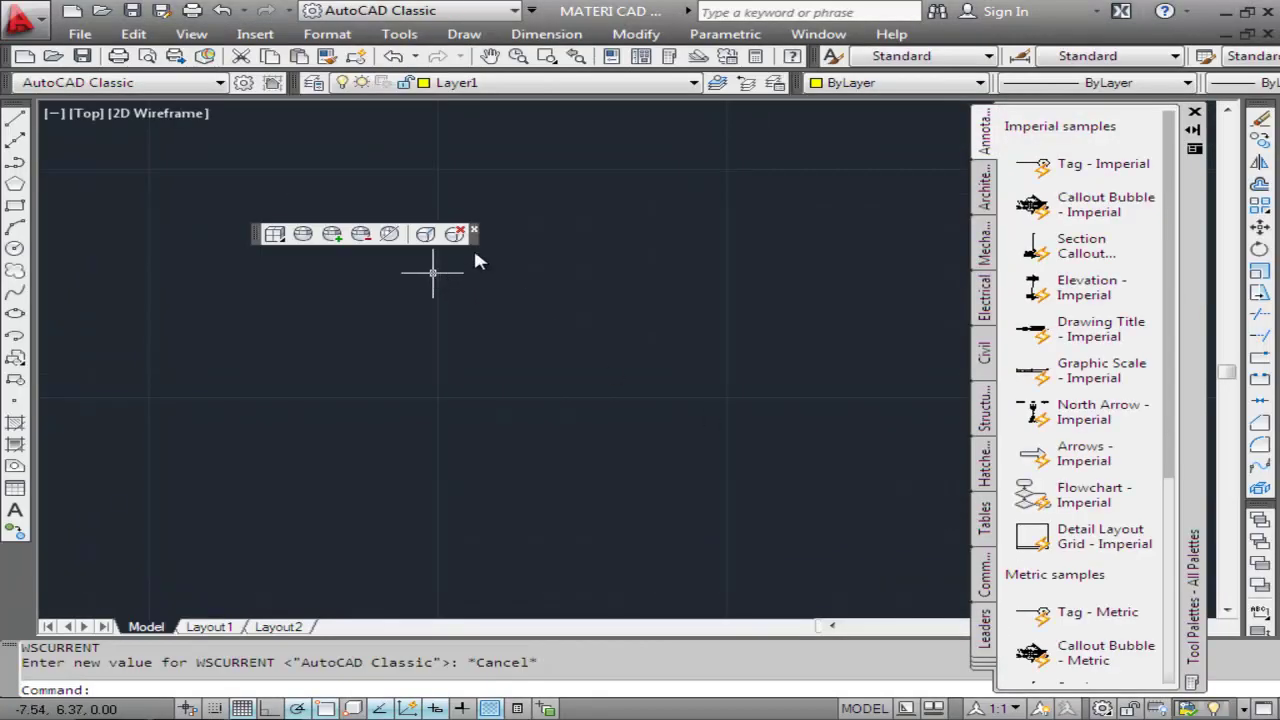
pyautogui.click(476, 232)
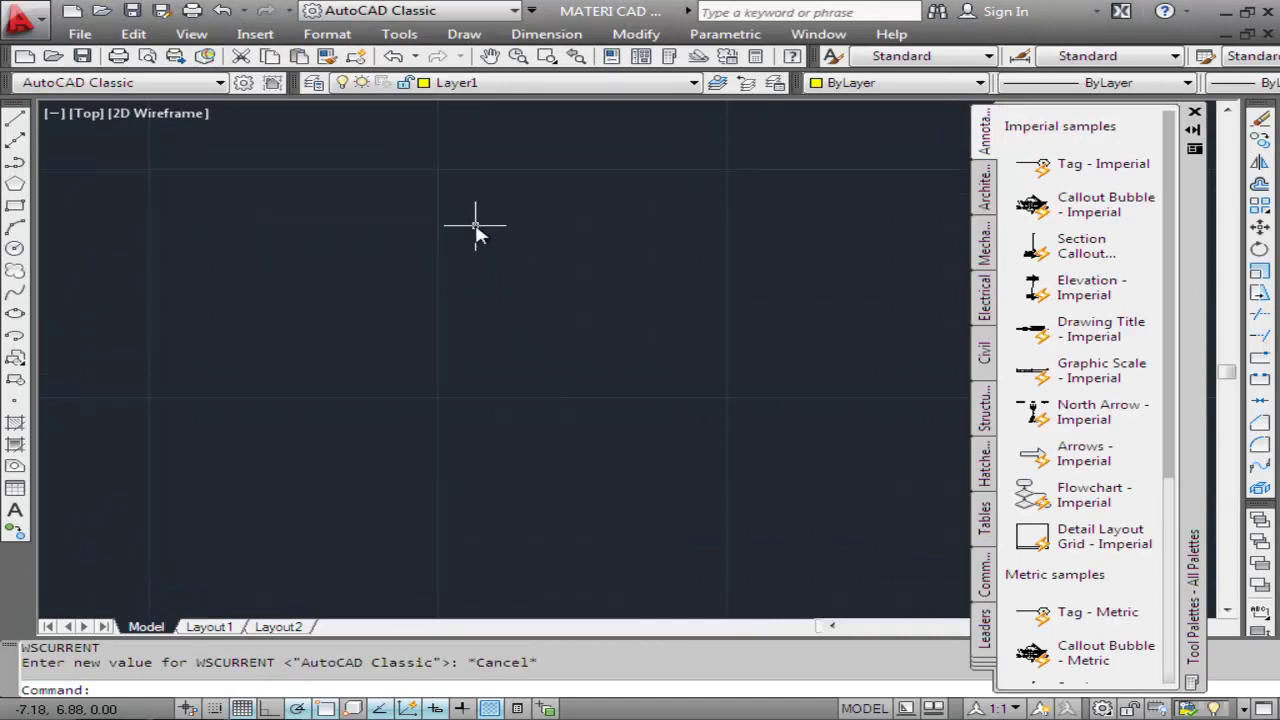
pyautogui.click(1196, 113)
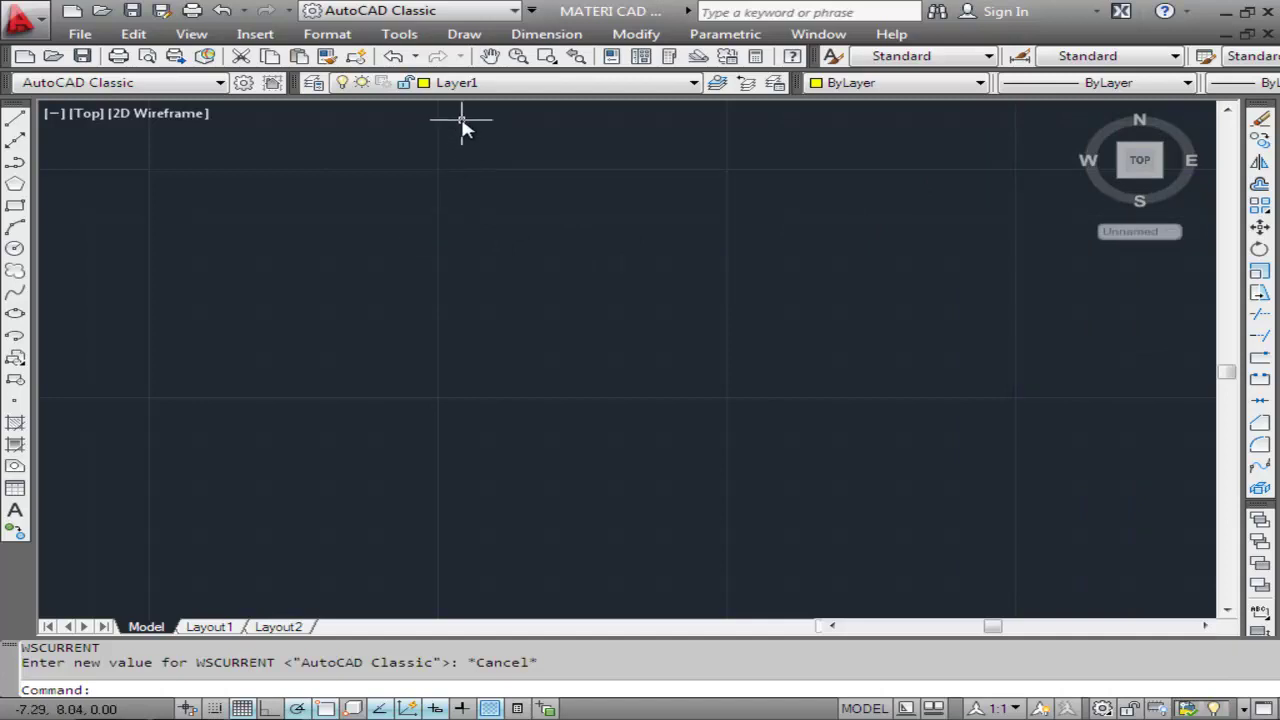
# Start a polyline left of centre, with starting width 0 and ending width 0.1
pyautogui.click(463, 35)
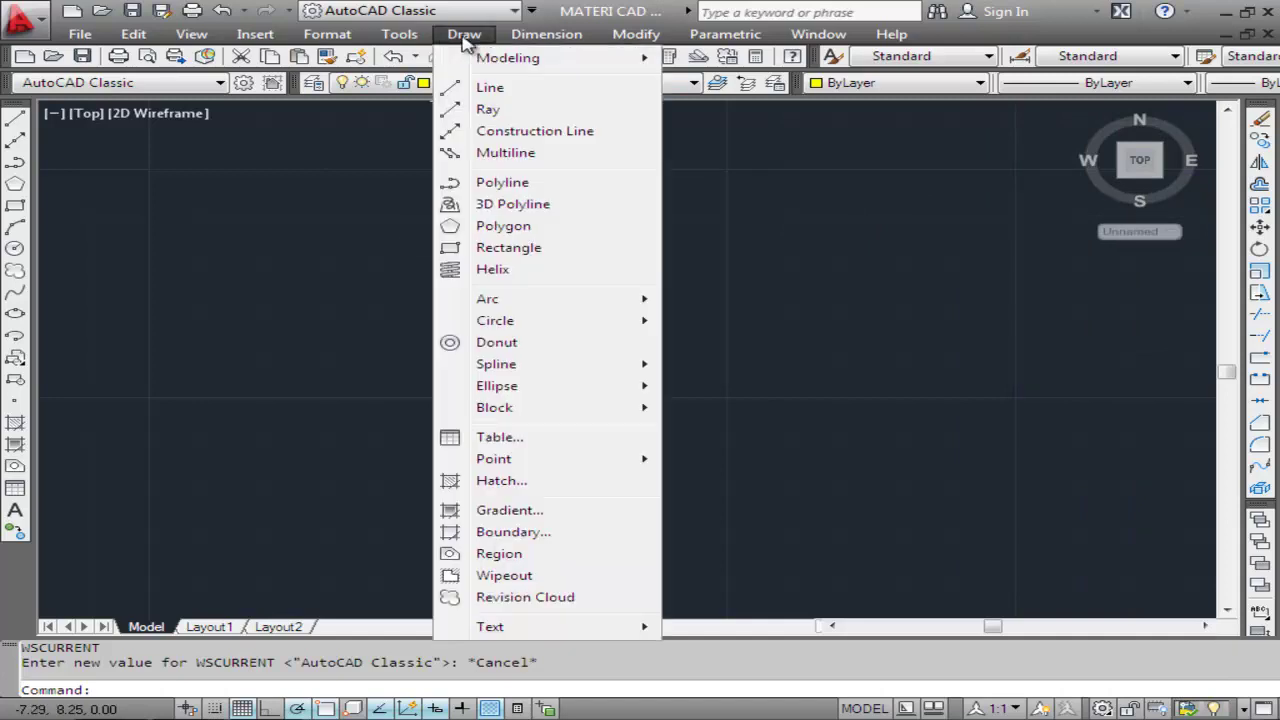
pyautogui.click(470, 184)
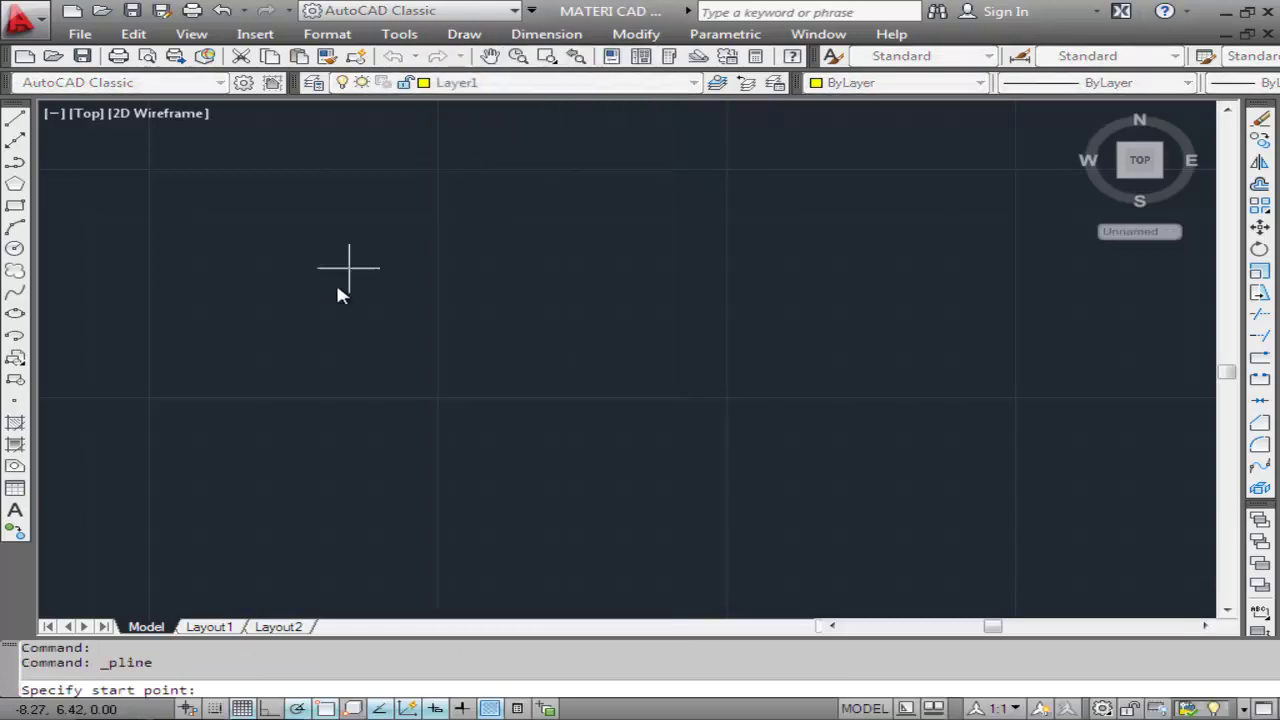
pyautogui.click(350, 438)
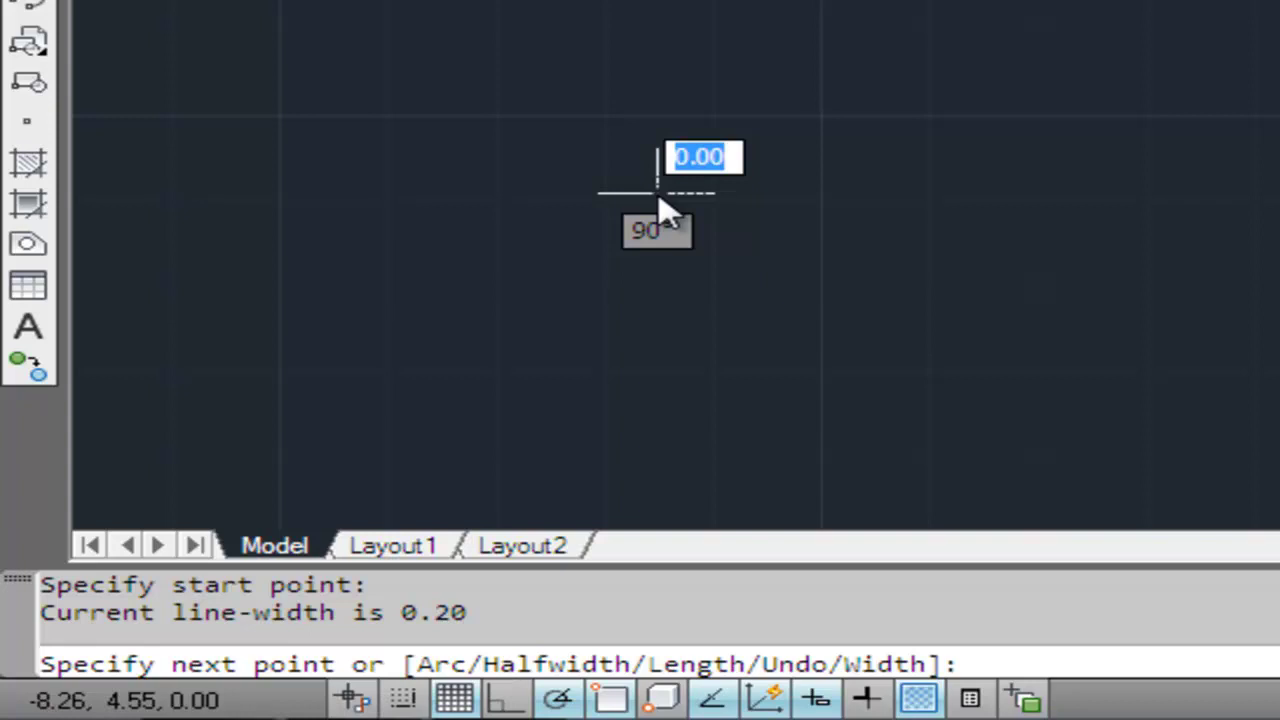
pyautogui.write('w')
pyautogui.press('Return')
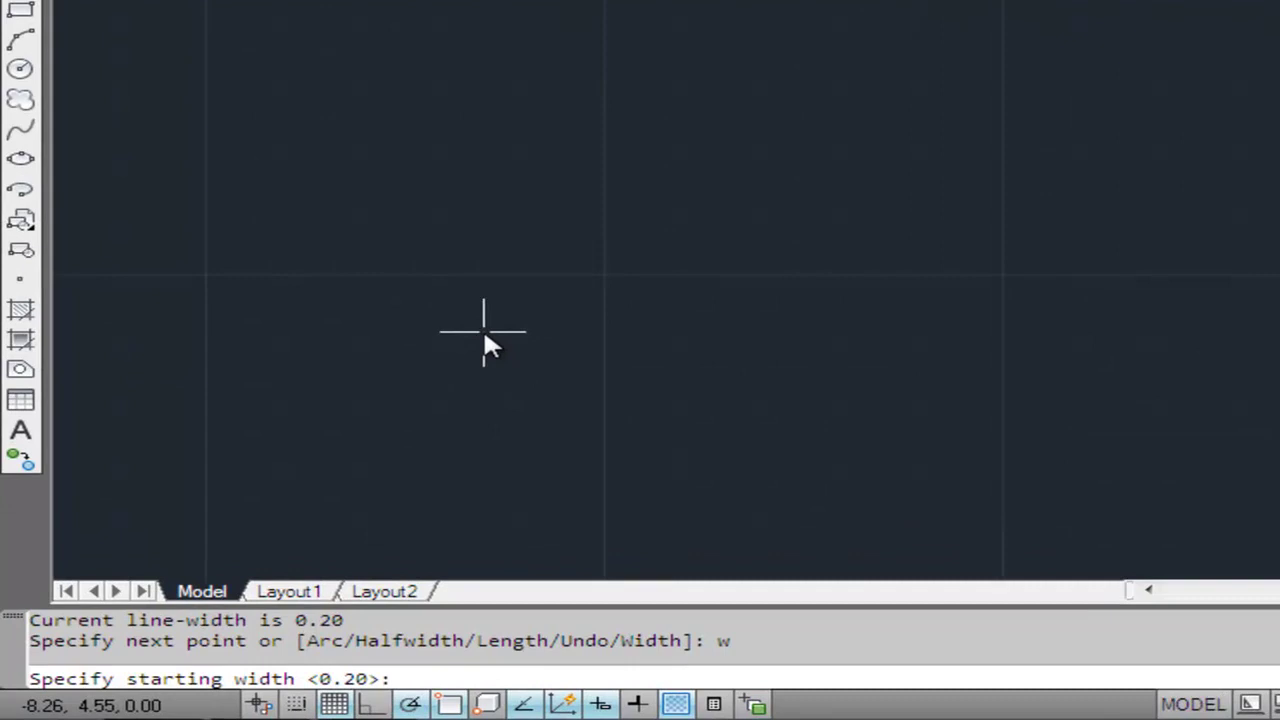
pyautogui.write('0')
pyautogui.press('Return')
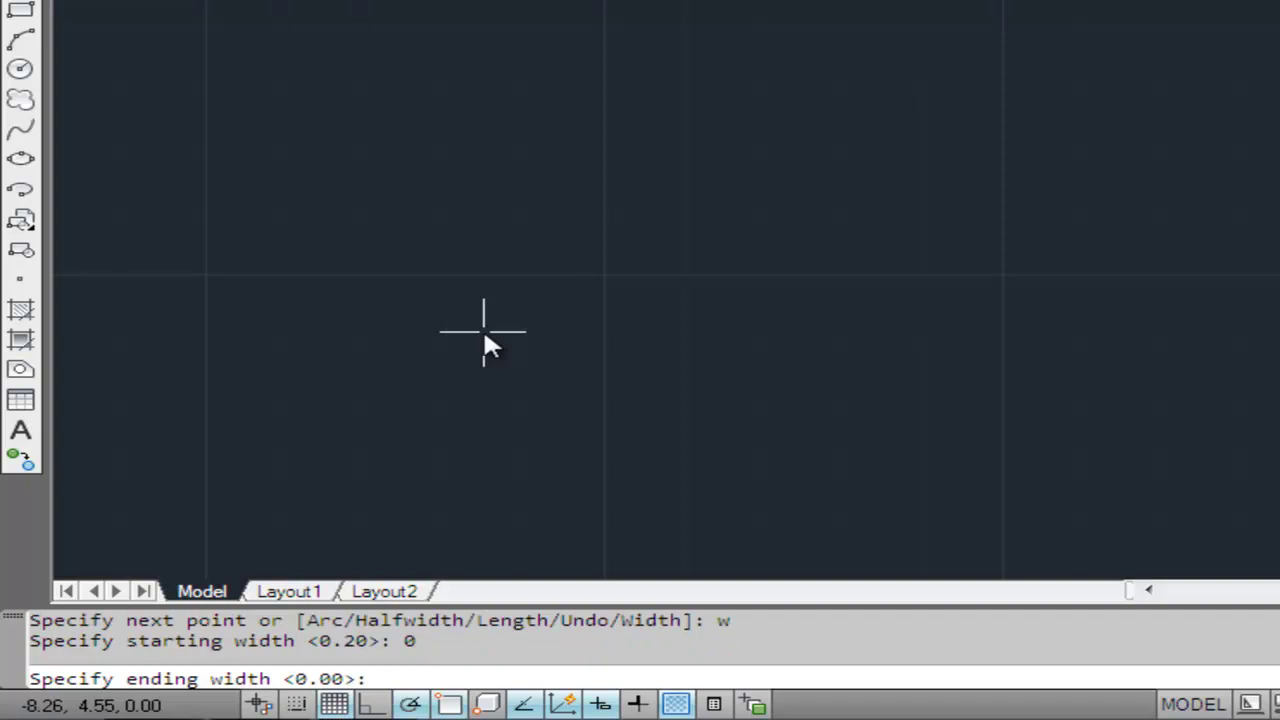
pyautogui.write('0')
pyautogui.write('.')
pyautogui.write('1')
# Draw three segments going straight up, up-right, then toward the upper middle, and end the polyline
pyautogui.press('Return')
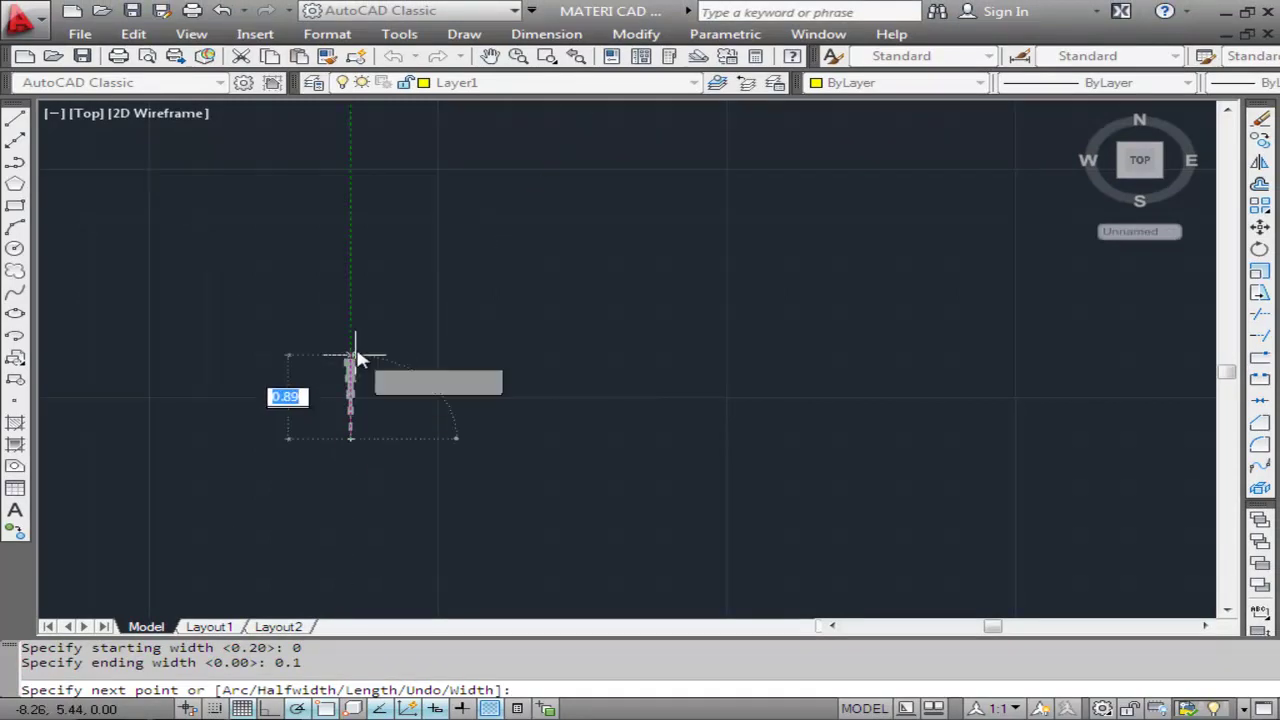
pyautogui.click(350, 342)
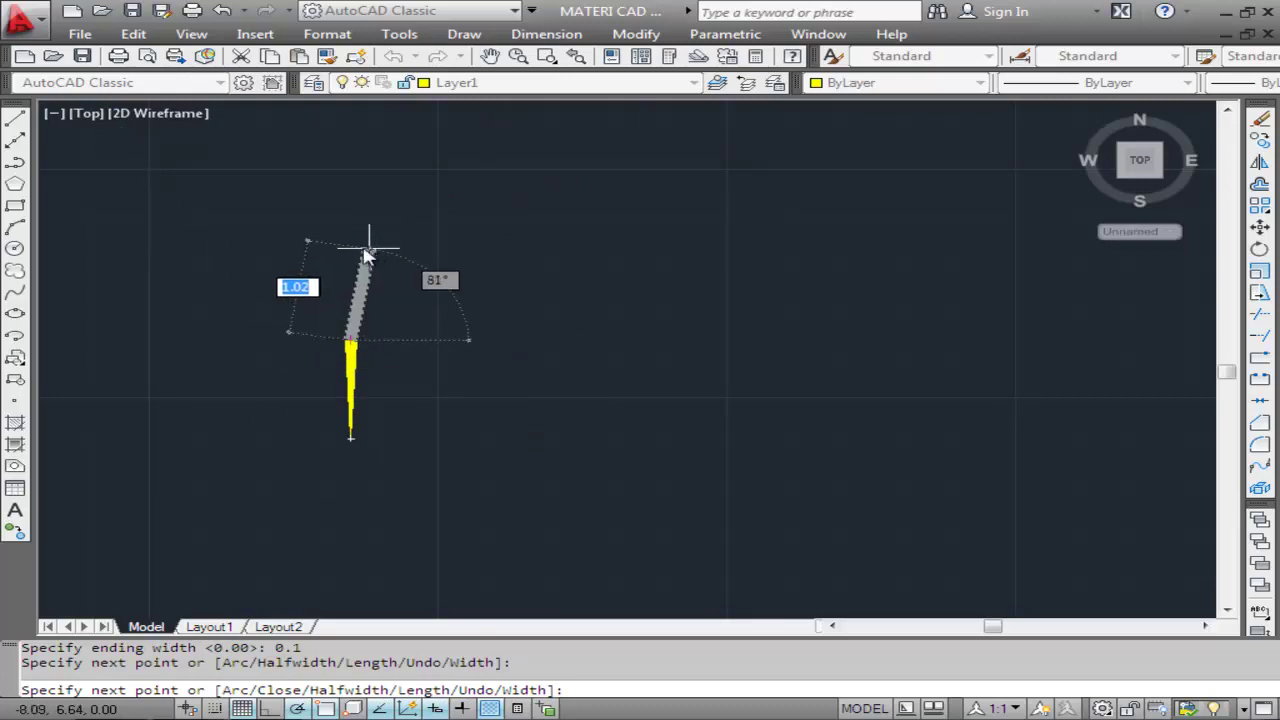
pyautogui.click(440, 247)
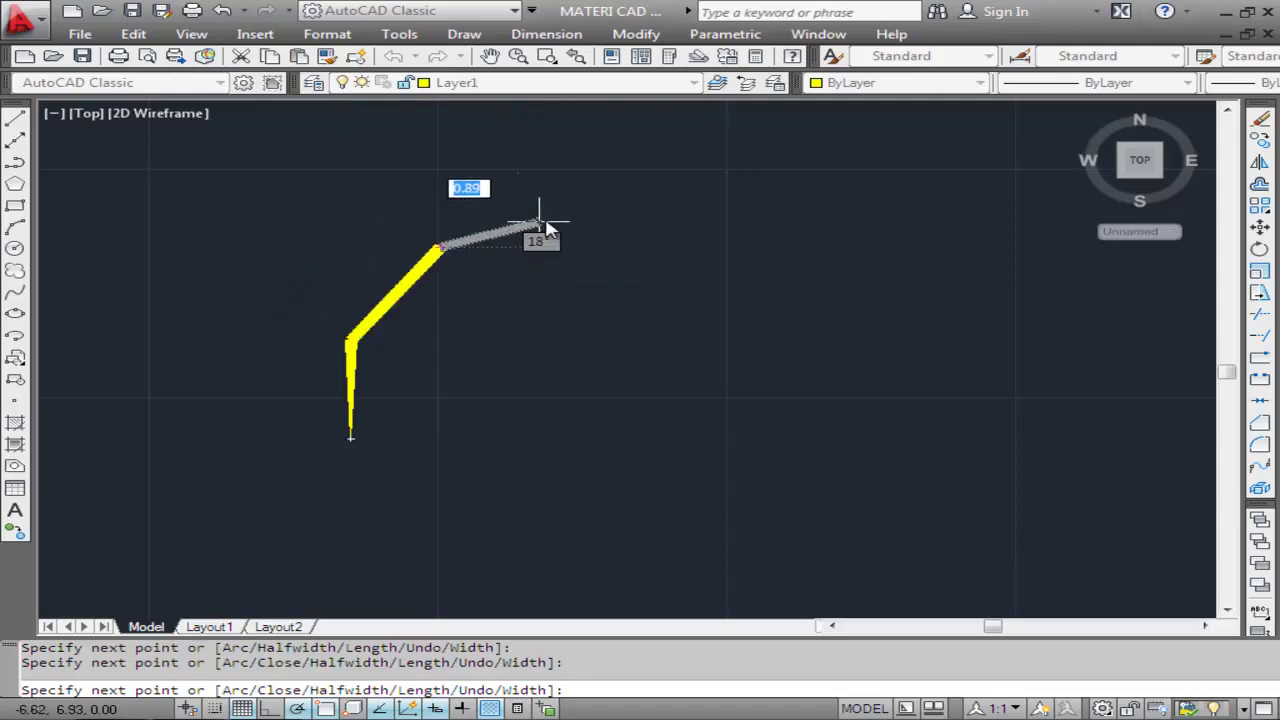
pyautogui.click(601, 177)
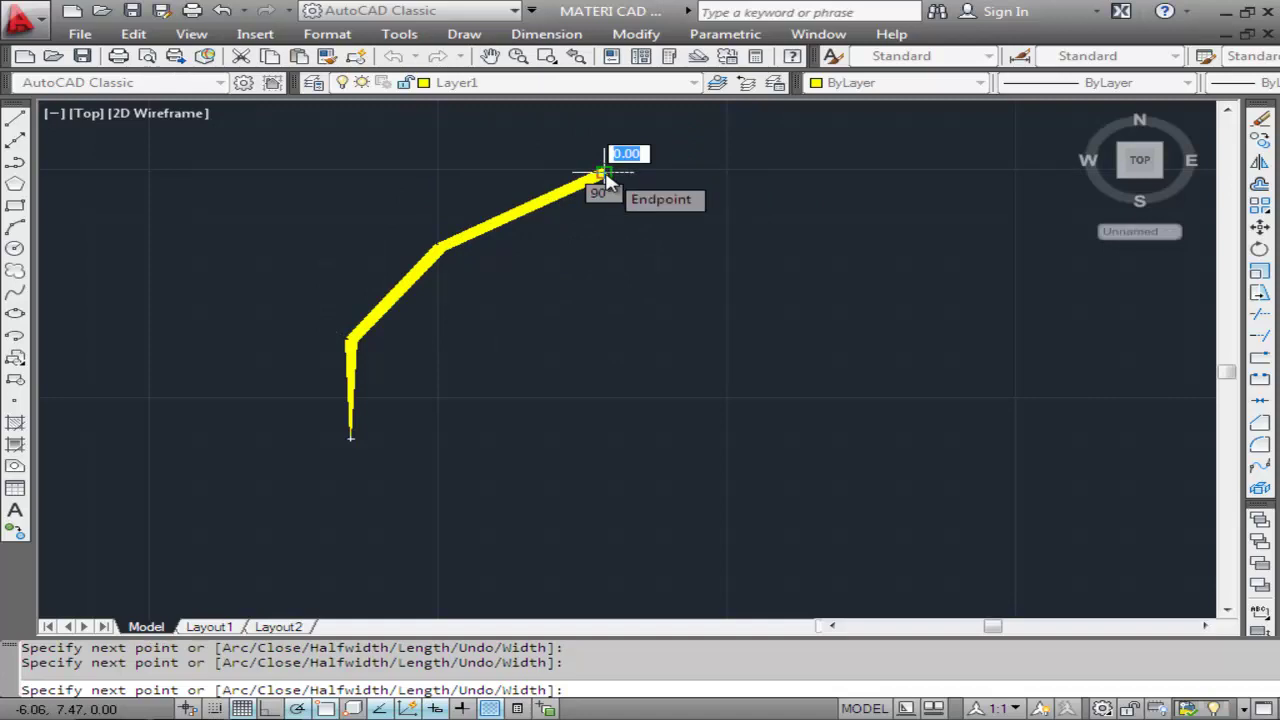
pyautogui.press('Return')
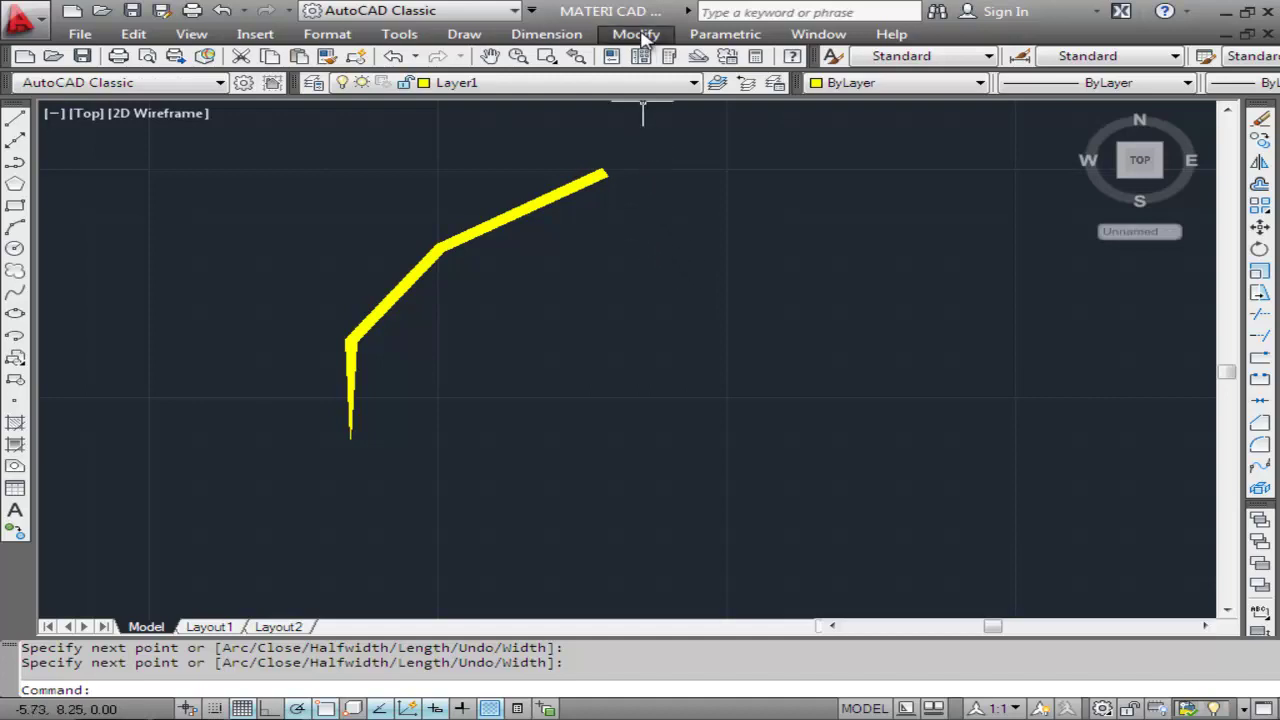
# Erase the previous yellow polyline with a selection window
pyautogui.click(640, 35)
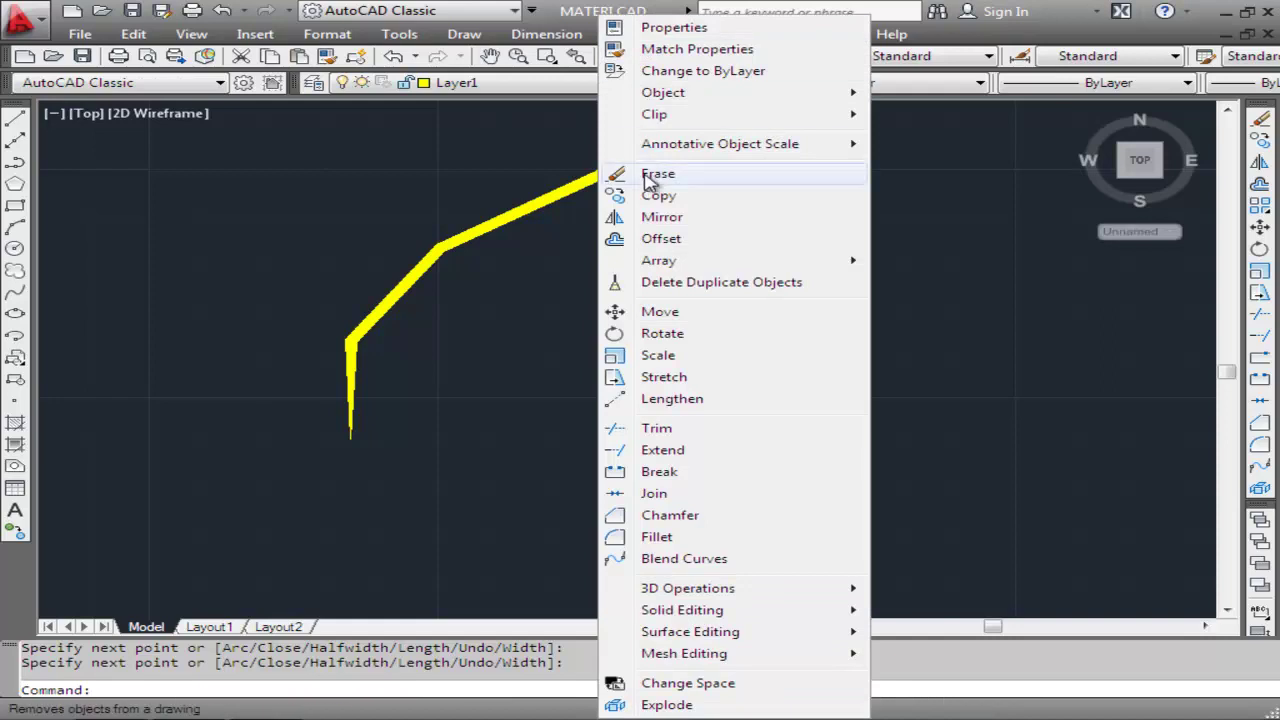
pyautogui.click(648, 176)
pyautogui.click(643, 150)
pyautogui.click(310, 363)
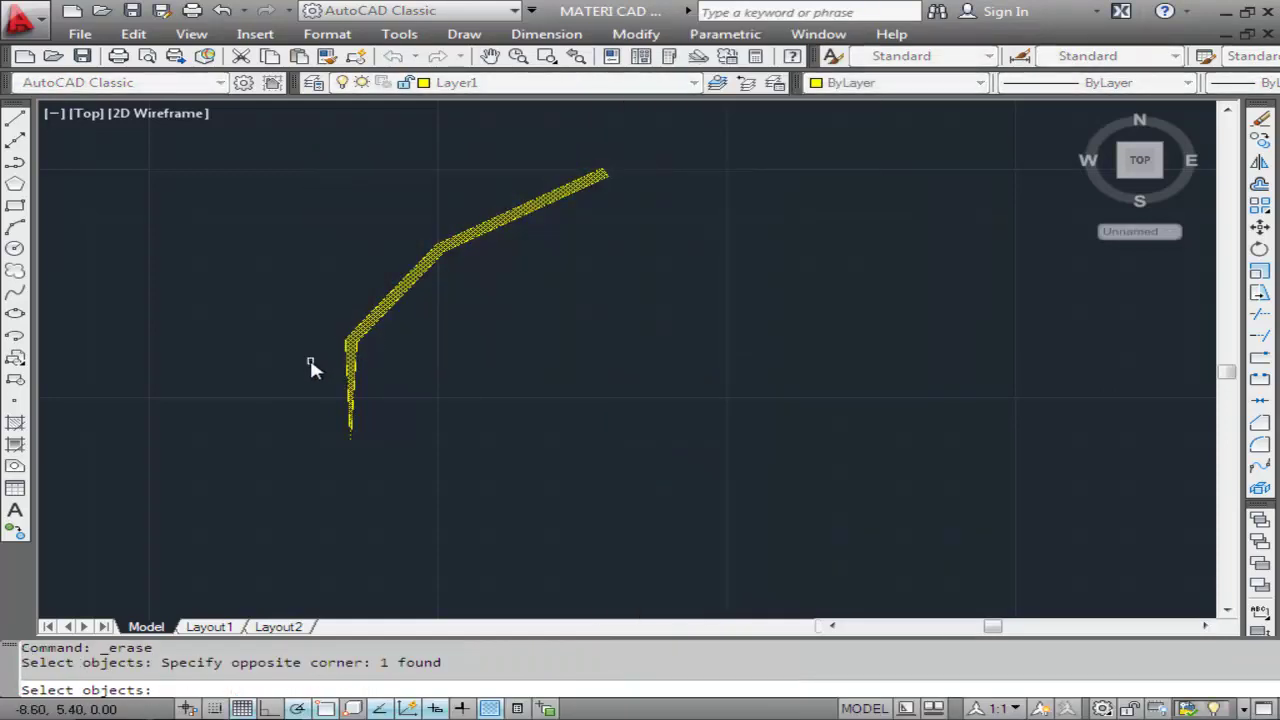
pyautogui.press('Return')
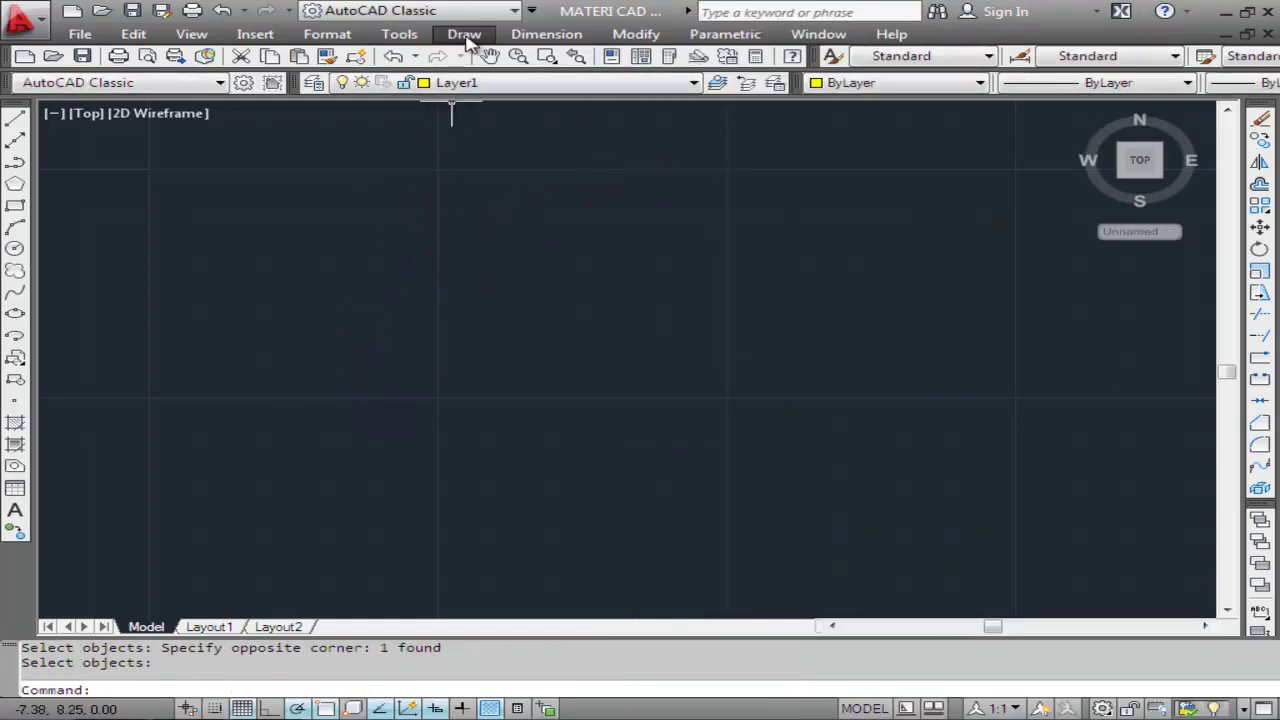
# Start a new polyline at the lower left, tapering from width 0 to 0.3, and enter A for arcs
pyautogui.click(465, 35)
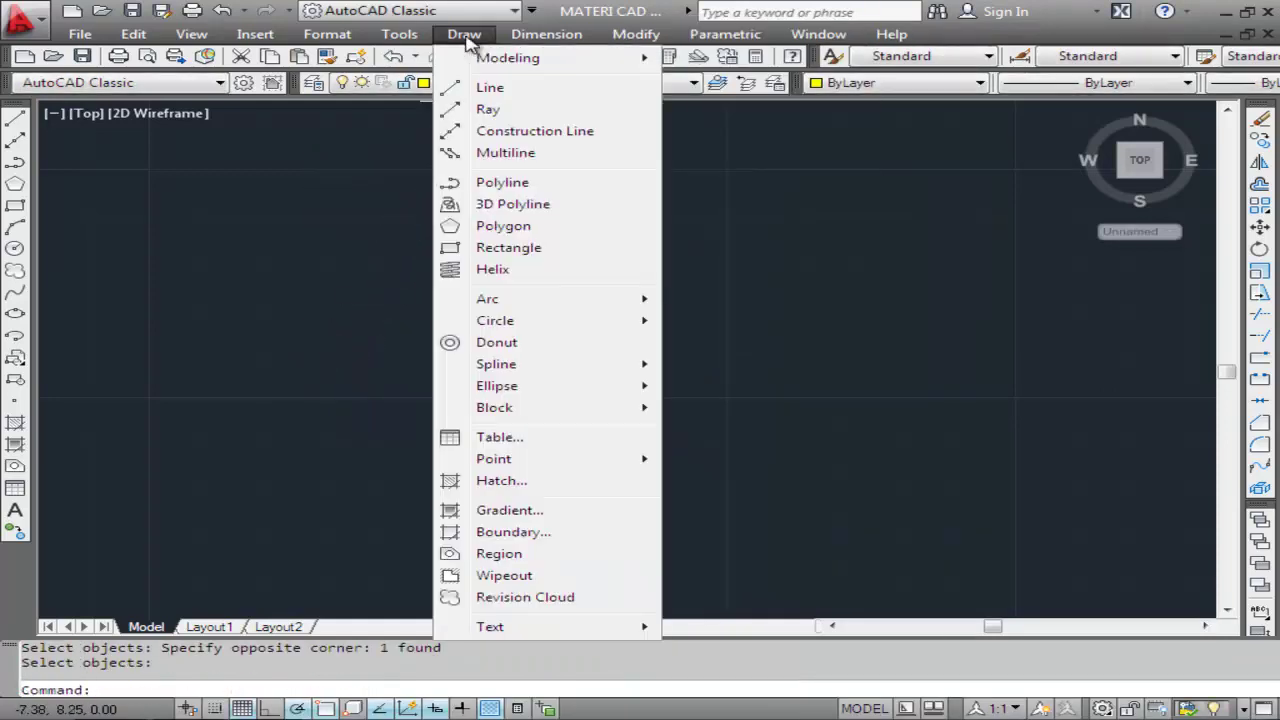
pyautogui.click(483, 185)
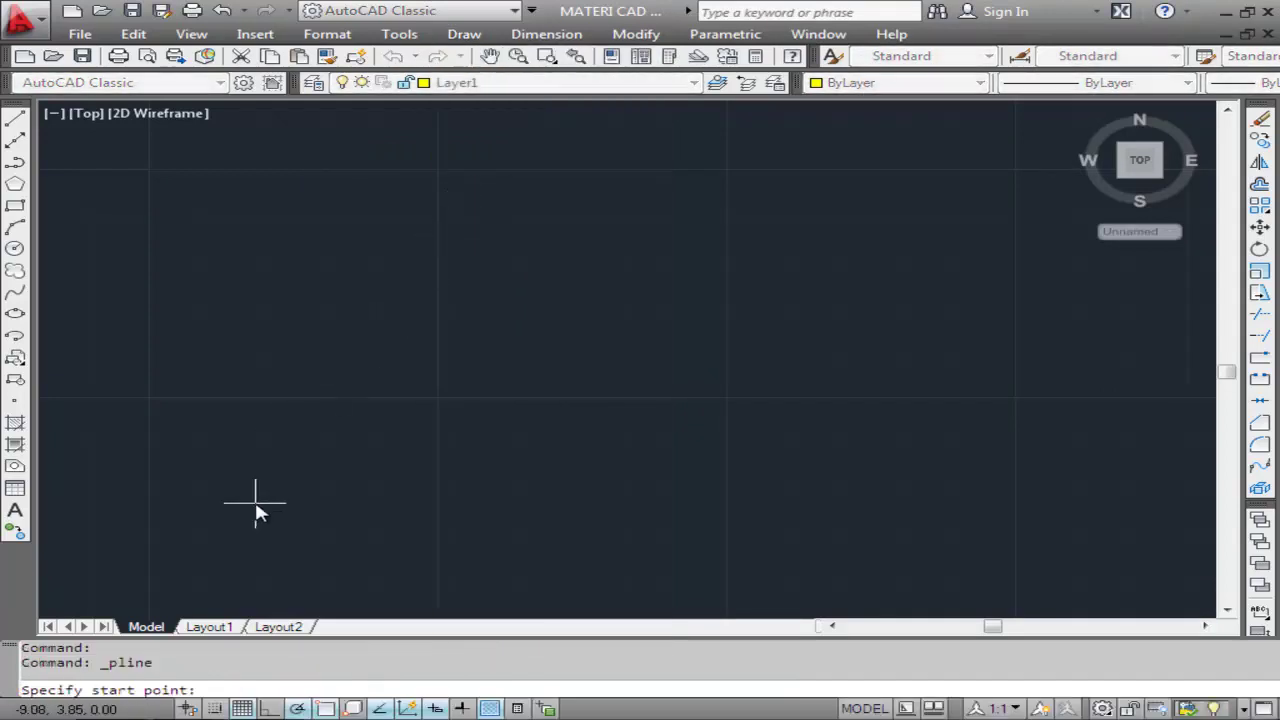
pyautogui.click(259, 512)
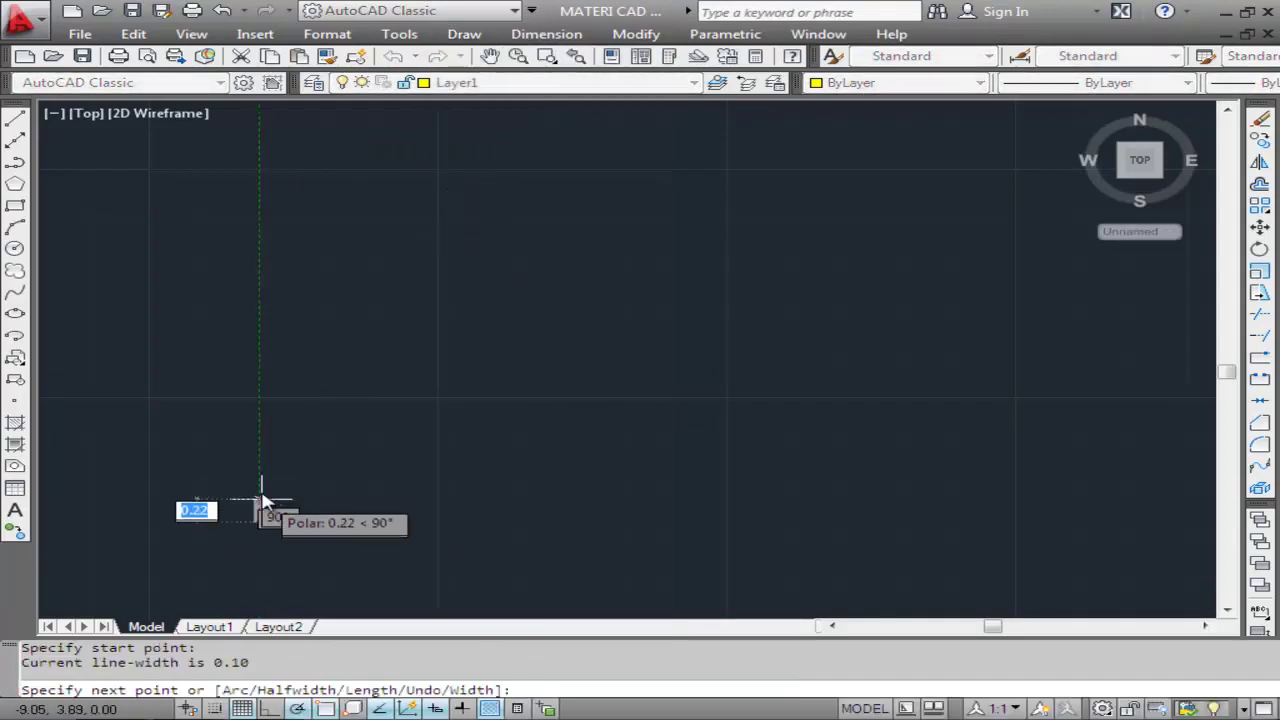
pyautogui.write('w')
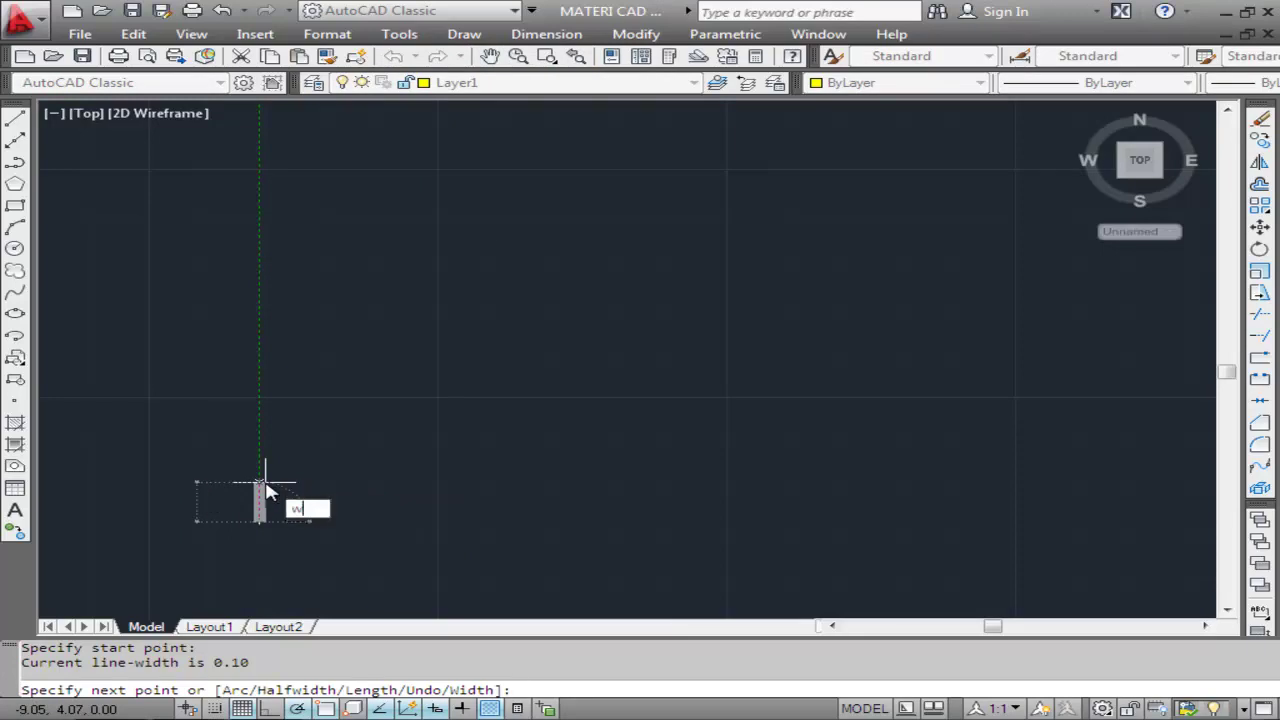
pyautogui.press('Return')
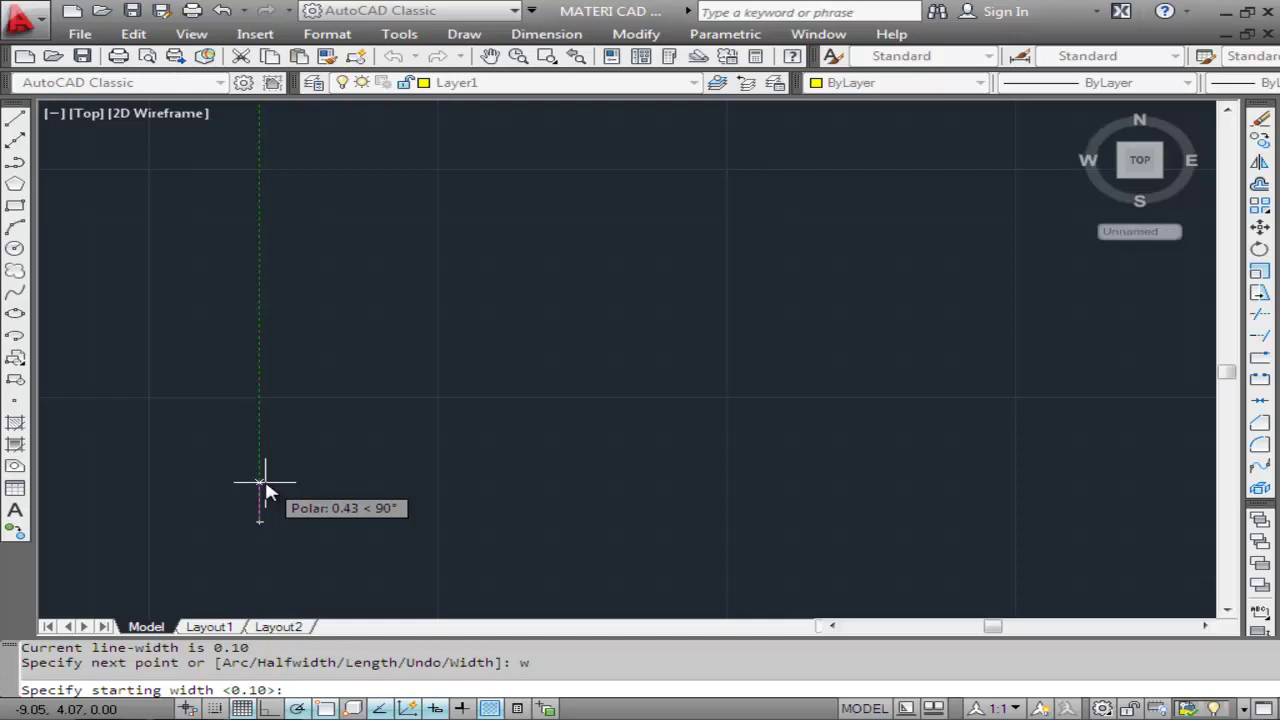
pyautogui.write('0')
pyautogui.press('Return')
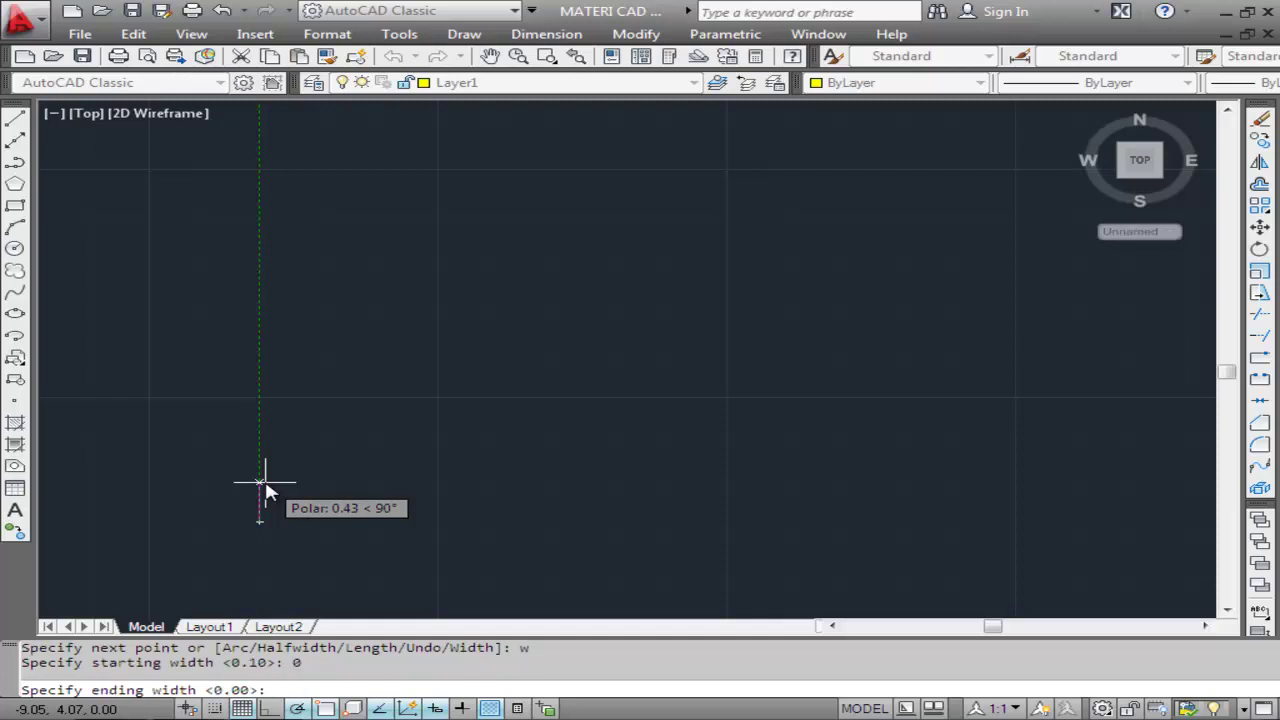
pyautogui.write('0.3')
pyautogui.press('Return')
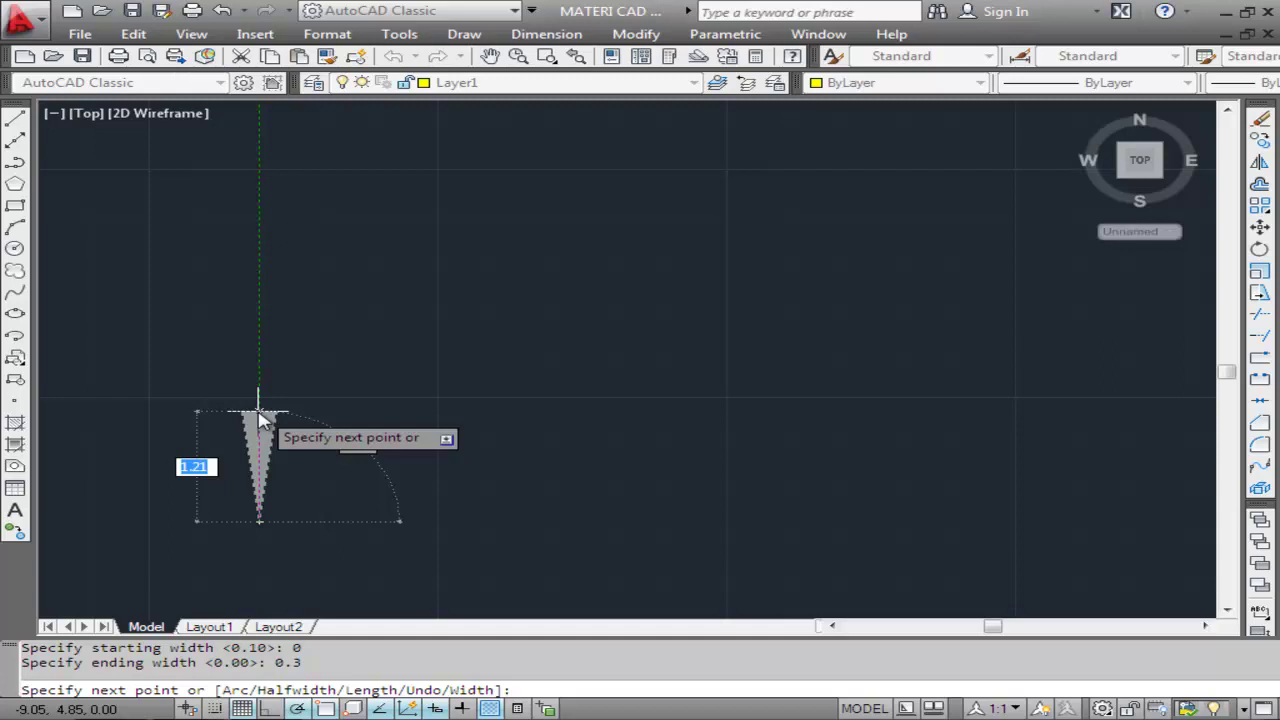
pyautogui.write('a')
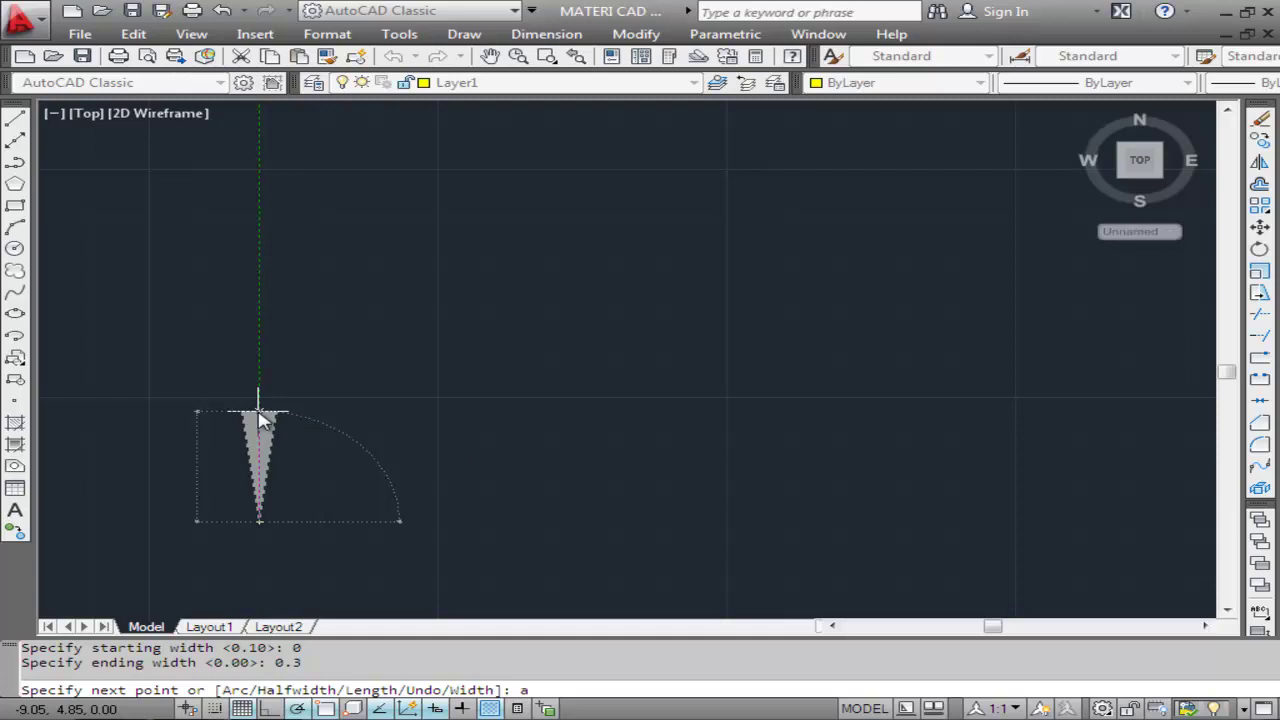
# In arc mode, draw three arcs across to the right to form the wavy polyline
pyautogui.press('Return')
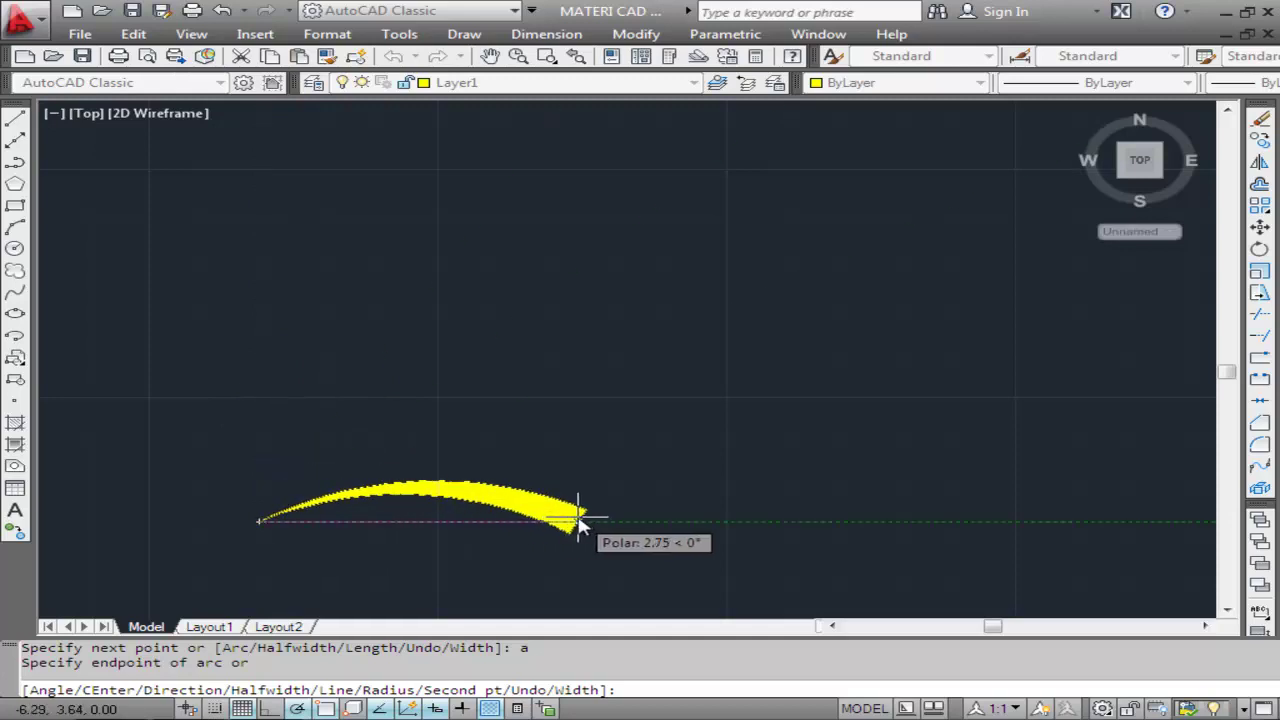
pyautogui.click(489, 521)
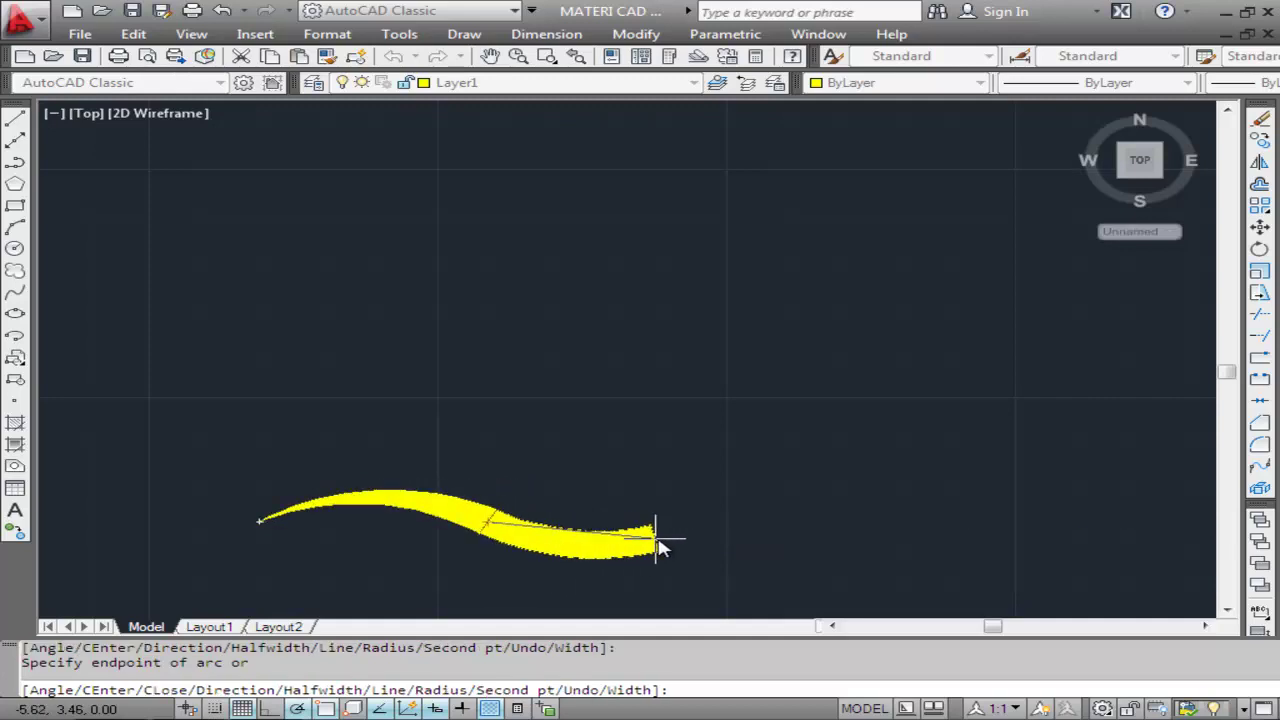
pyautogui.click(825, 521)
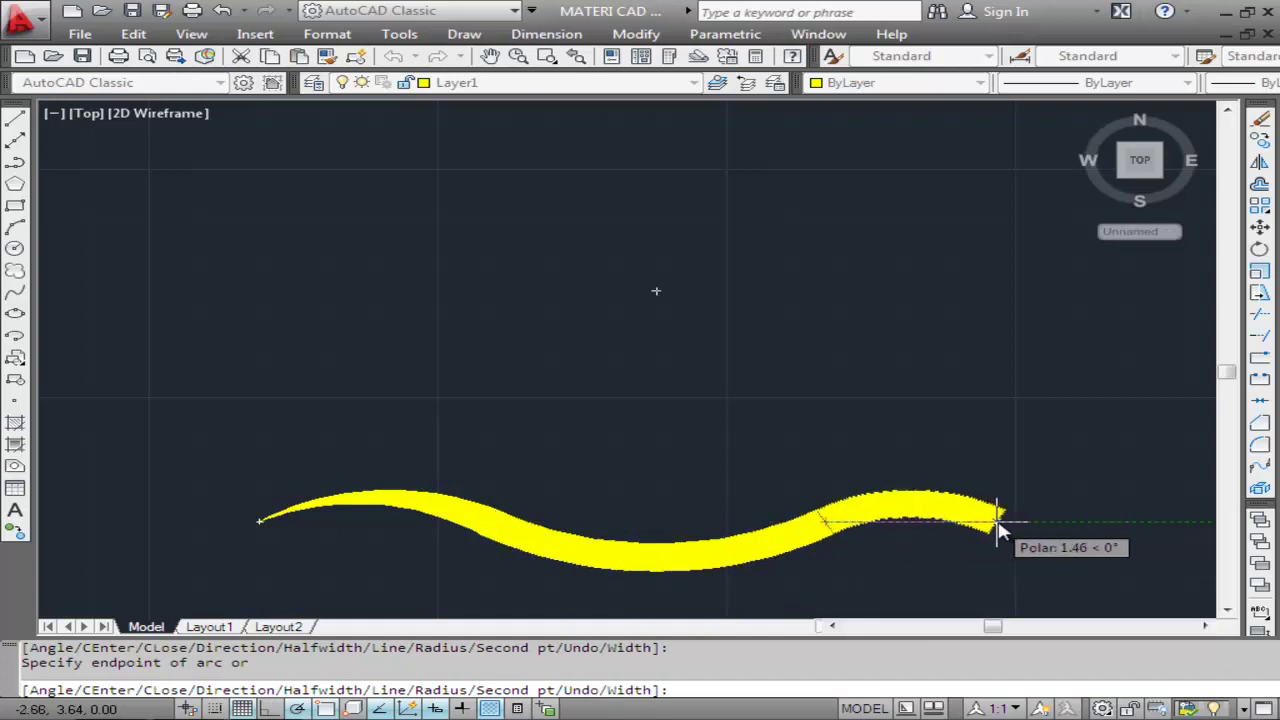
pyautogui.click(1079, 521)
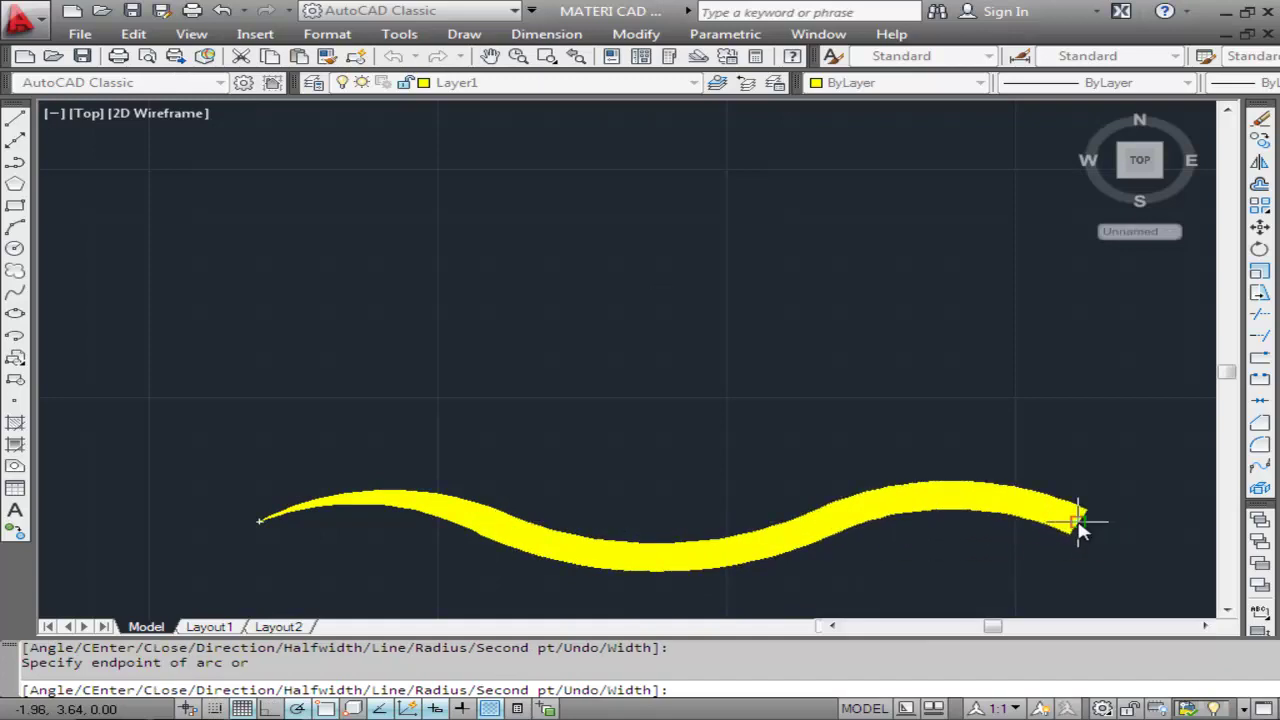
pyautogui.press('Return')
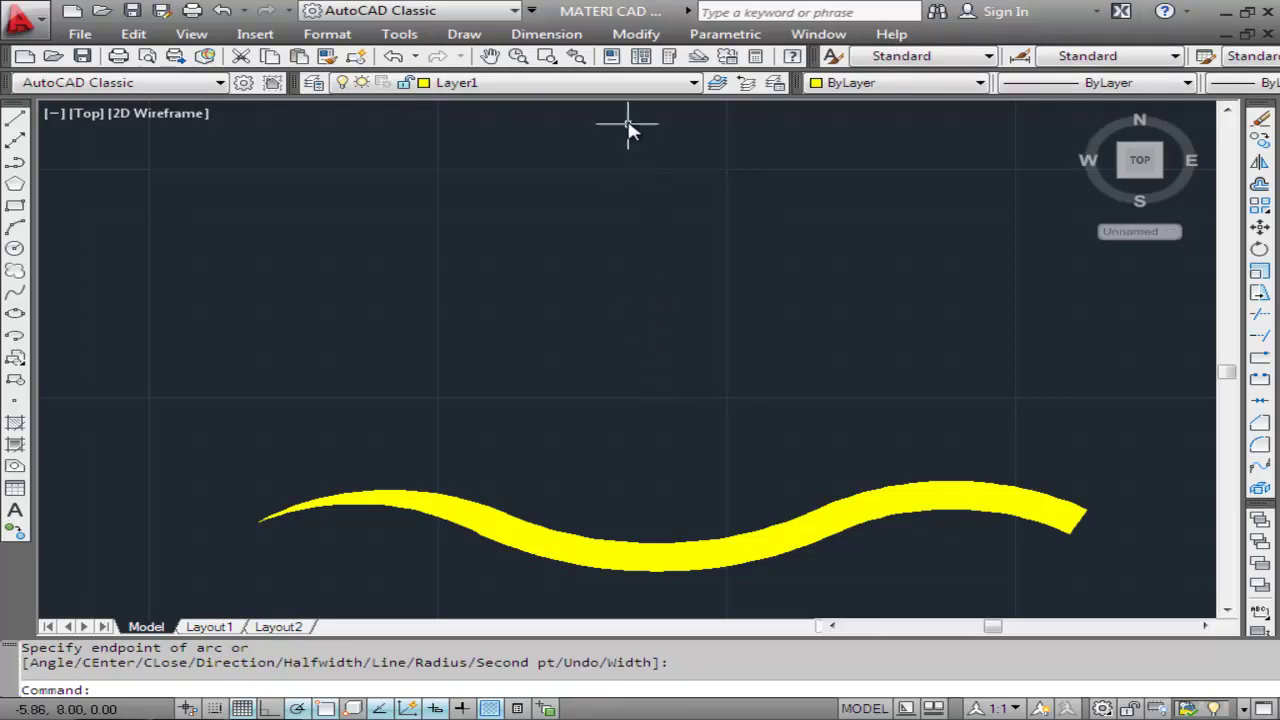
# Erase the wavy yellow polyline with a selection window
pyautogui.click(636, 34)
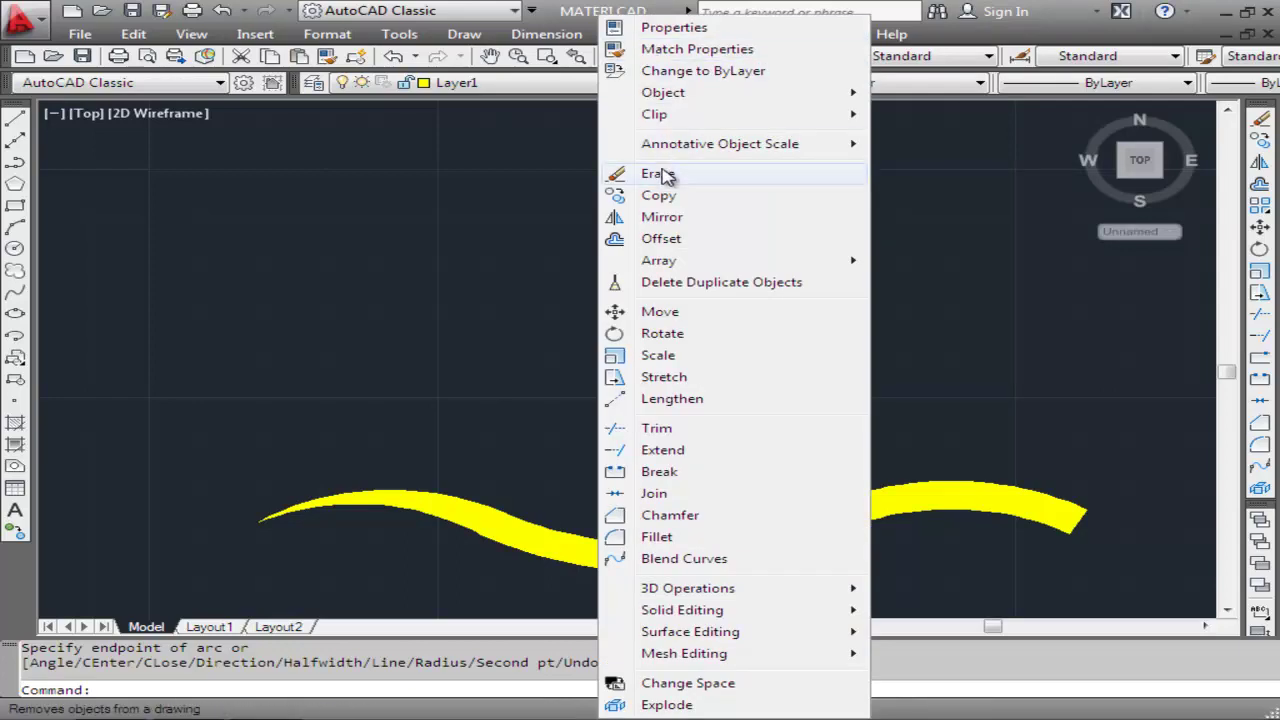
pyautogui.click(664, 175)
pyautogui.click(750, 380)
pyautogui.click(454, 564)
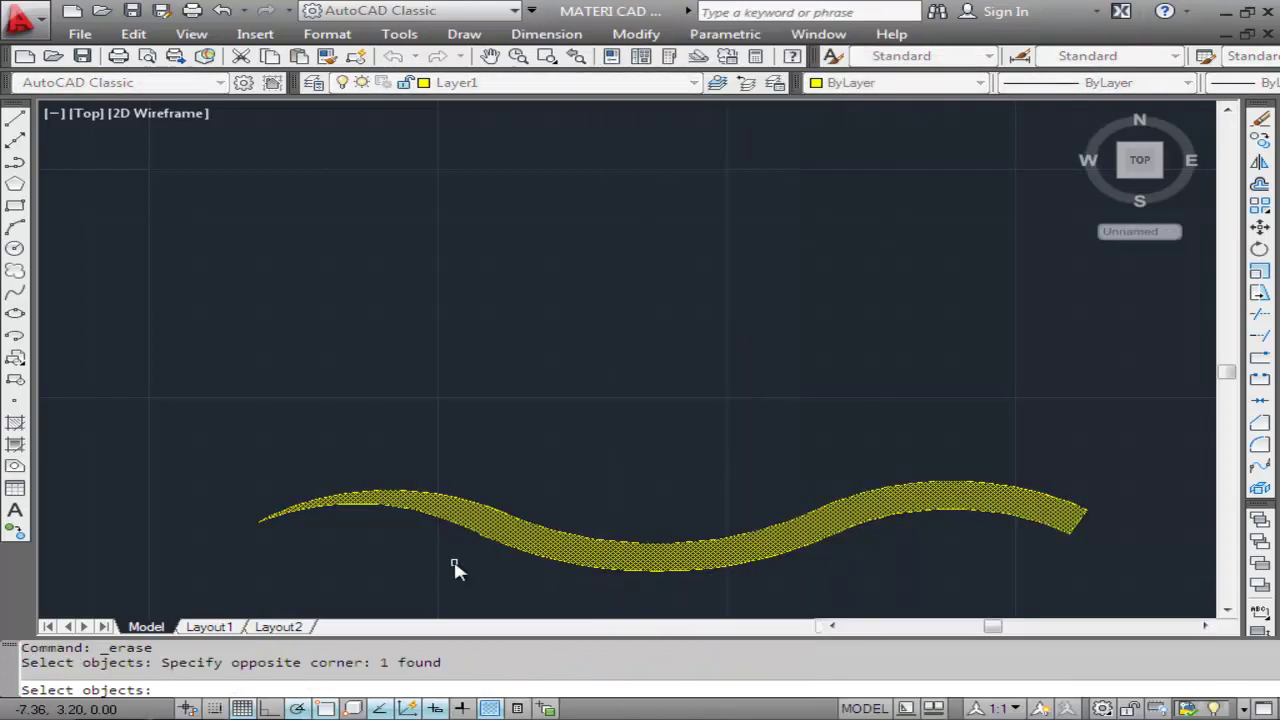
pyautogui.press('Return')
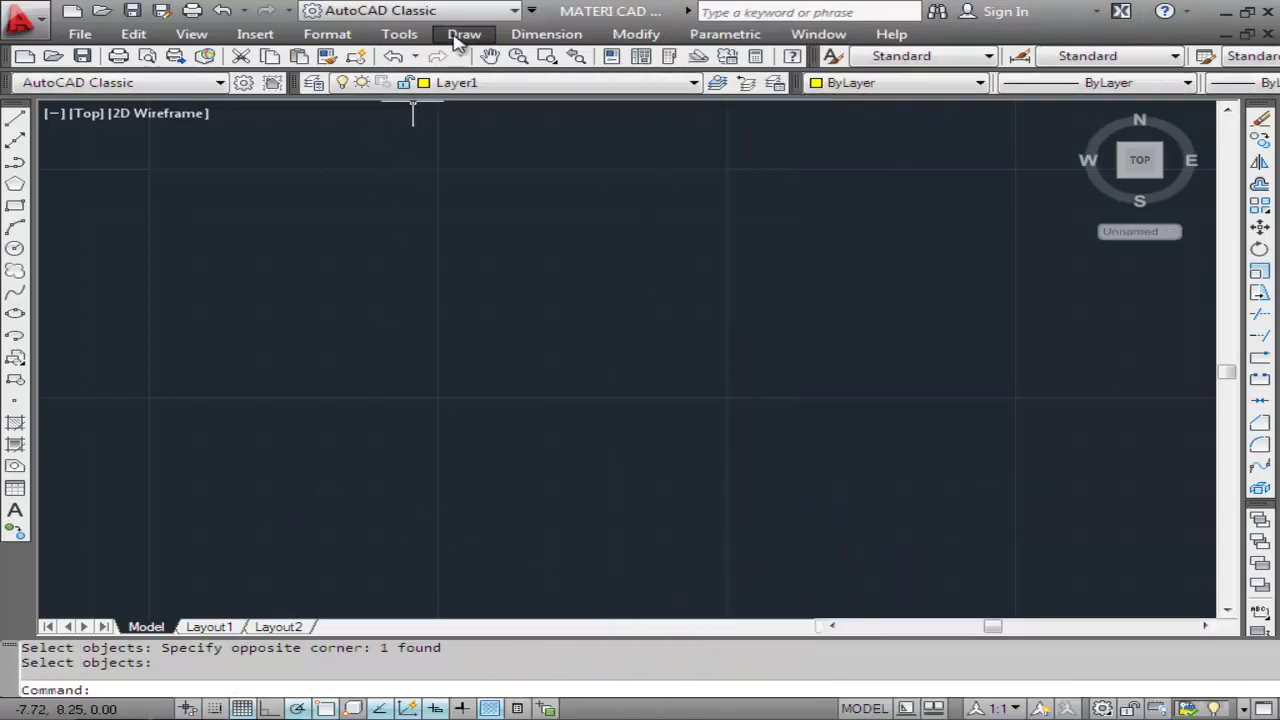
# Draw a short trial 3D polyline line, then cancel the command
pyautogui.click(462, 34)
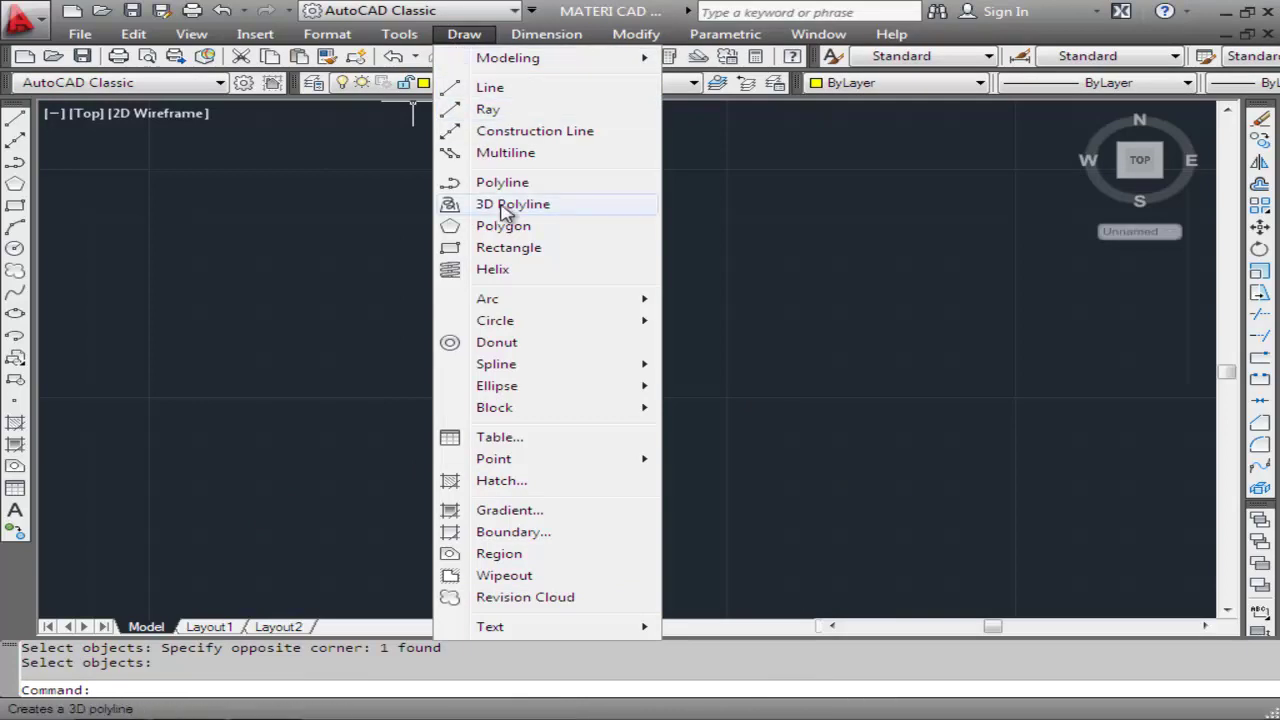
pyautogui.click(505, 206)
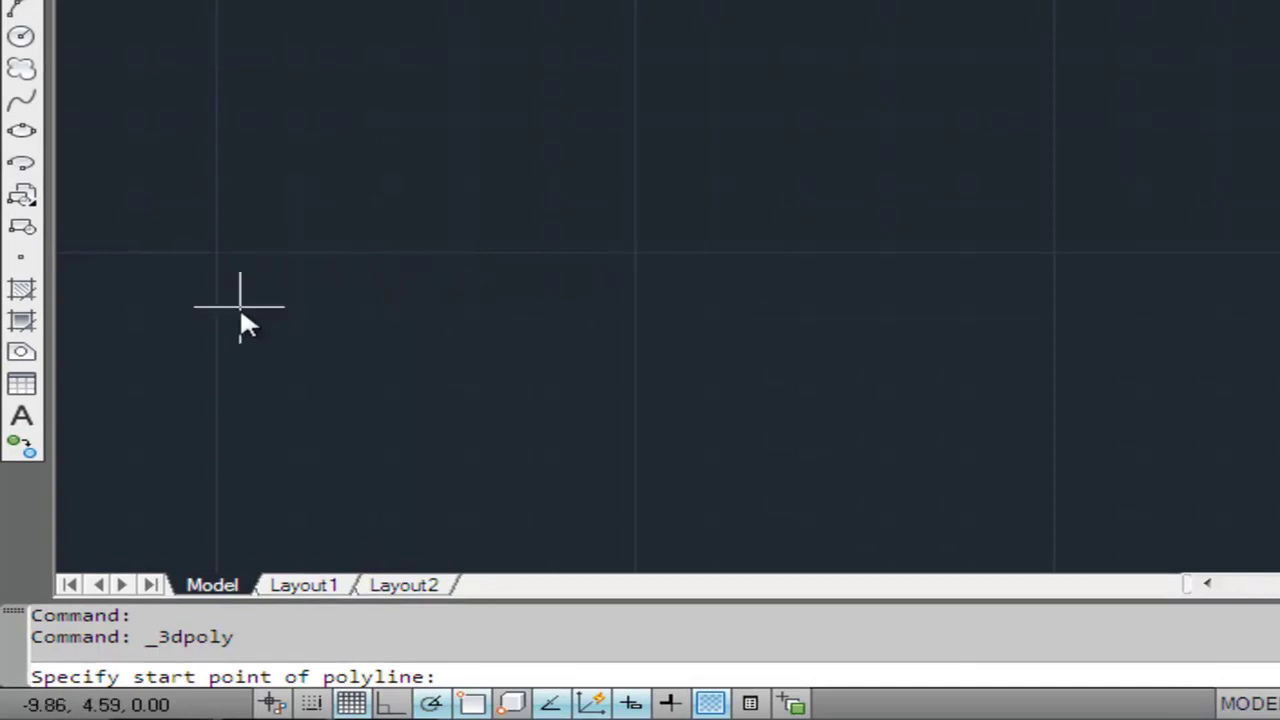
pyautogui.click(203, 364)
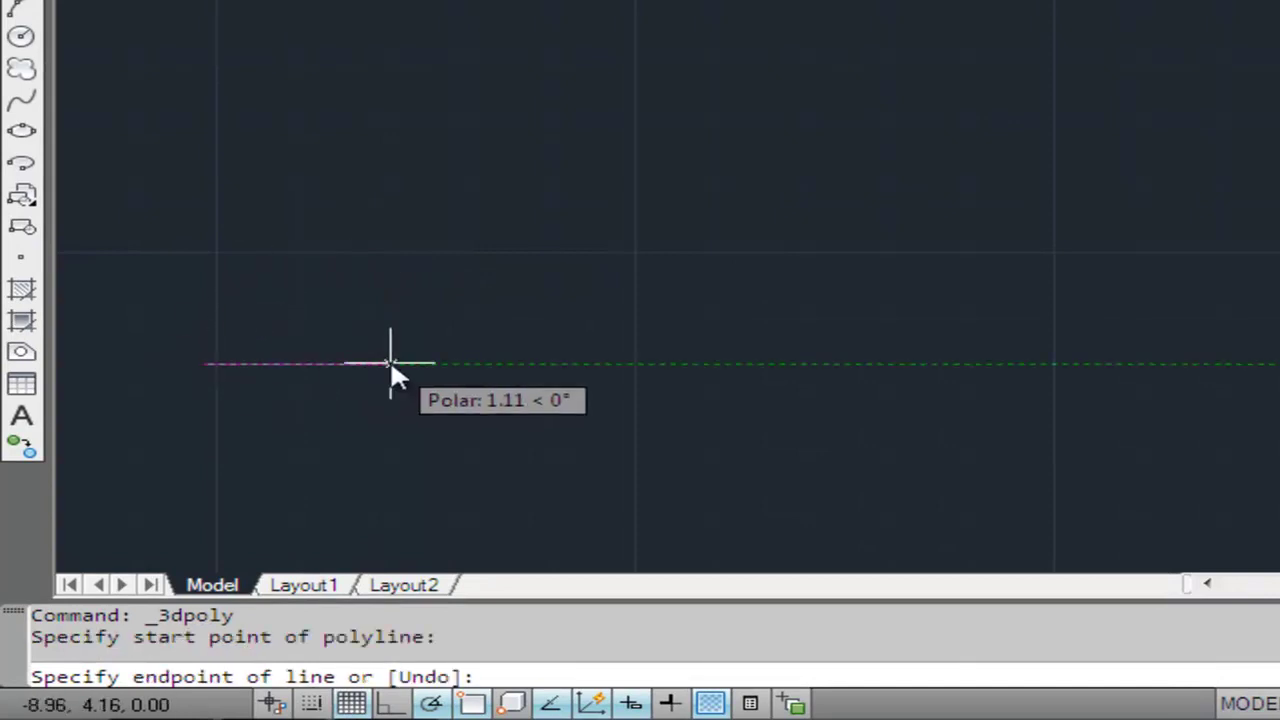
pyautogui.click(390, 364)
pyautogui.press('Escape')
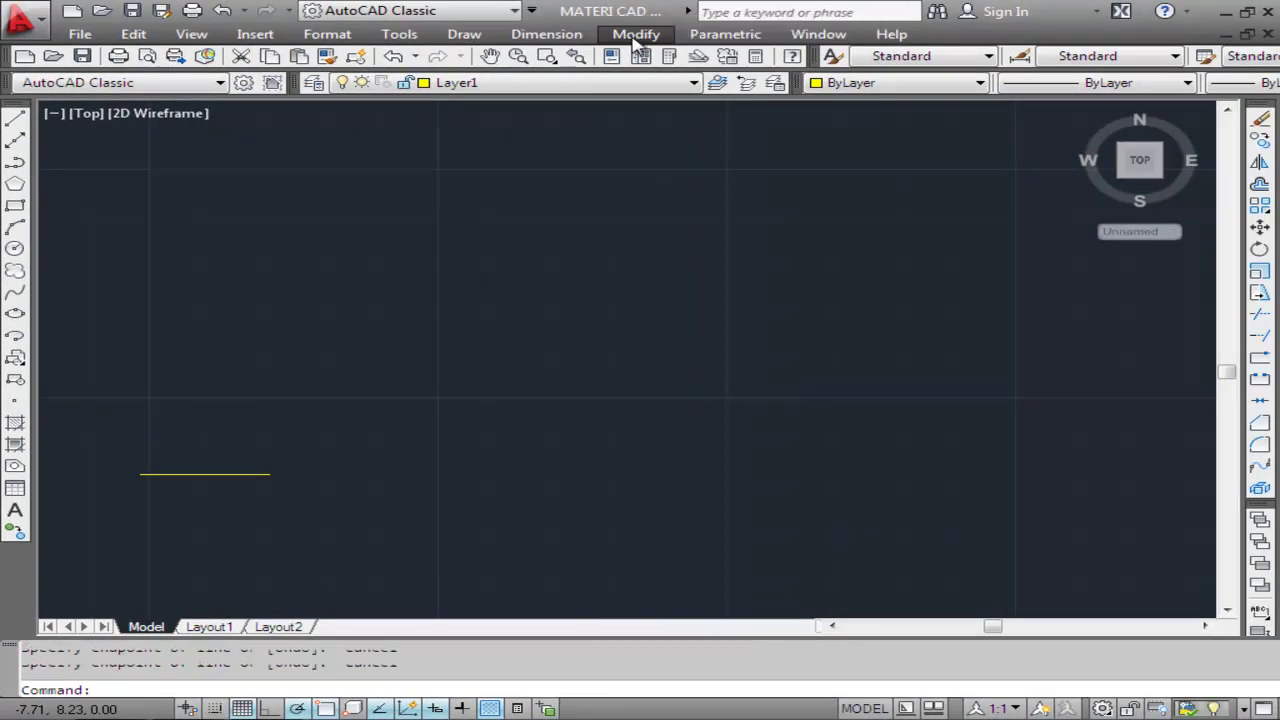
# Close the Properties palette and erase the short yellow line
pyautogui.click(630, 35)
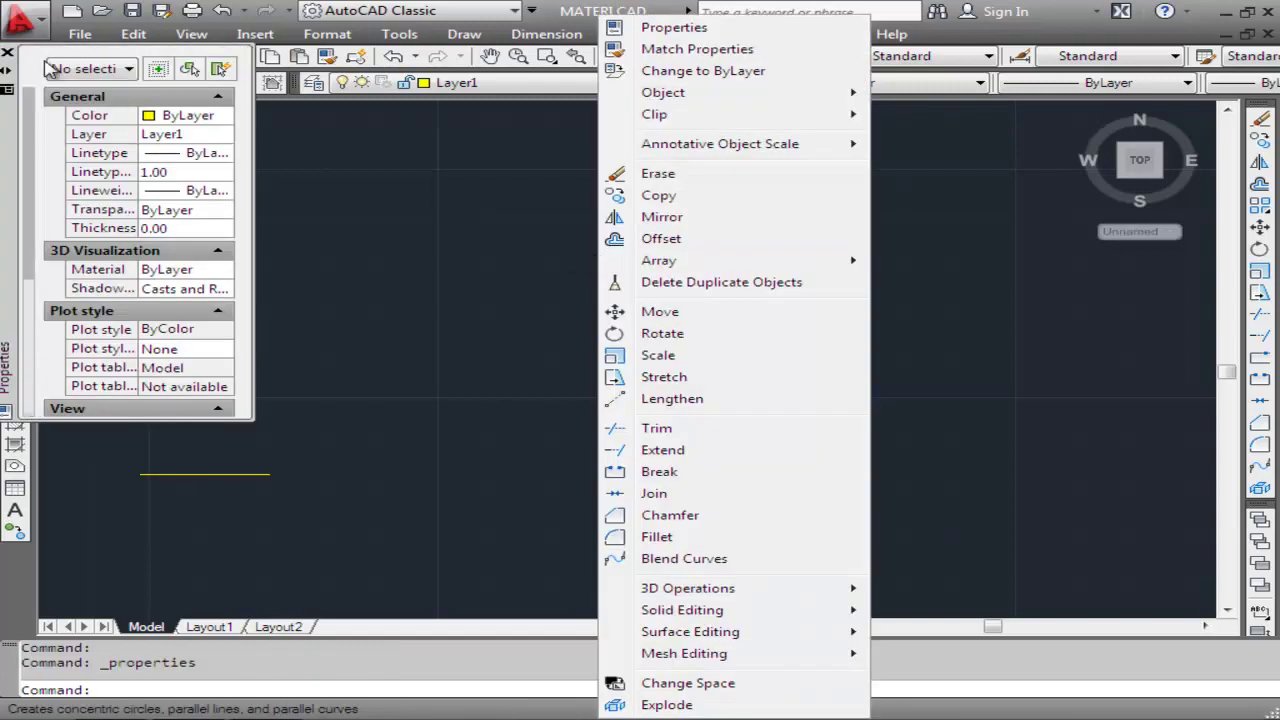
pyautogui.click(7, 52)
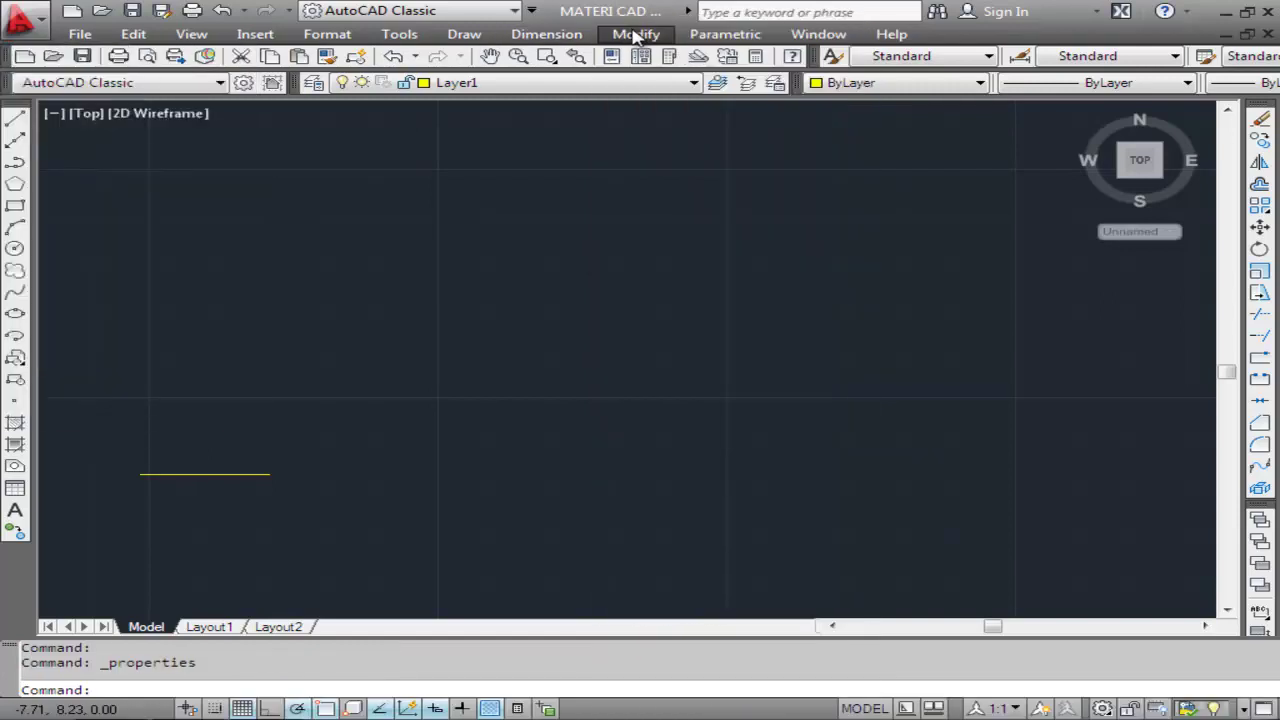
pyautogui.click(632, 34)
pyautogui.click(652, 172)
pyautogui.click(410, 304)
pyautogui.click(218, 518)
pyautogui.press('Return')
# Draw a polyline arc defined by its centre point, forming a half-circle at the lower left
pyautogui.click(464, 34)
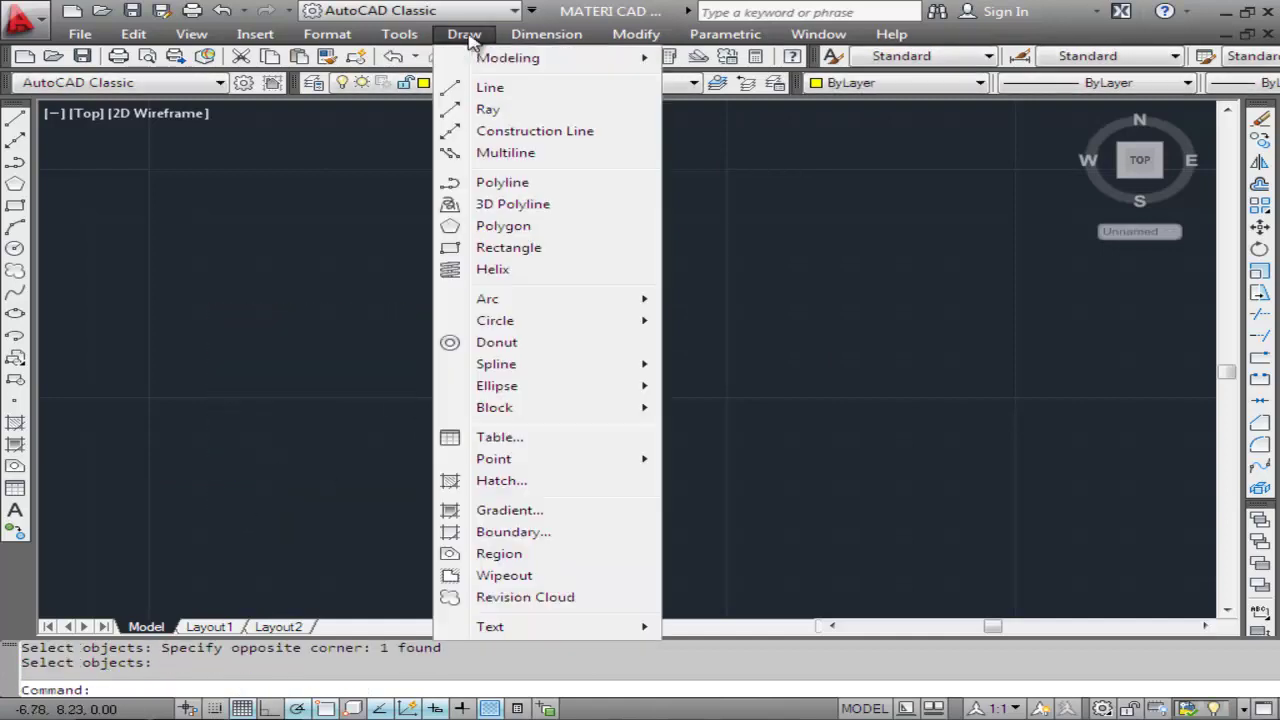
pyautogui.click(500, 184)
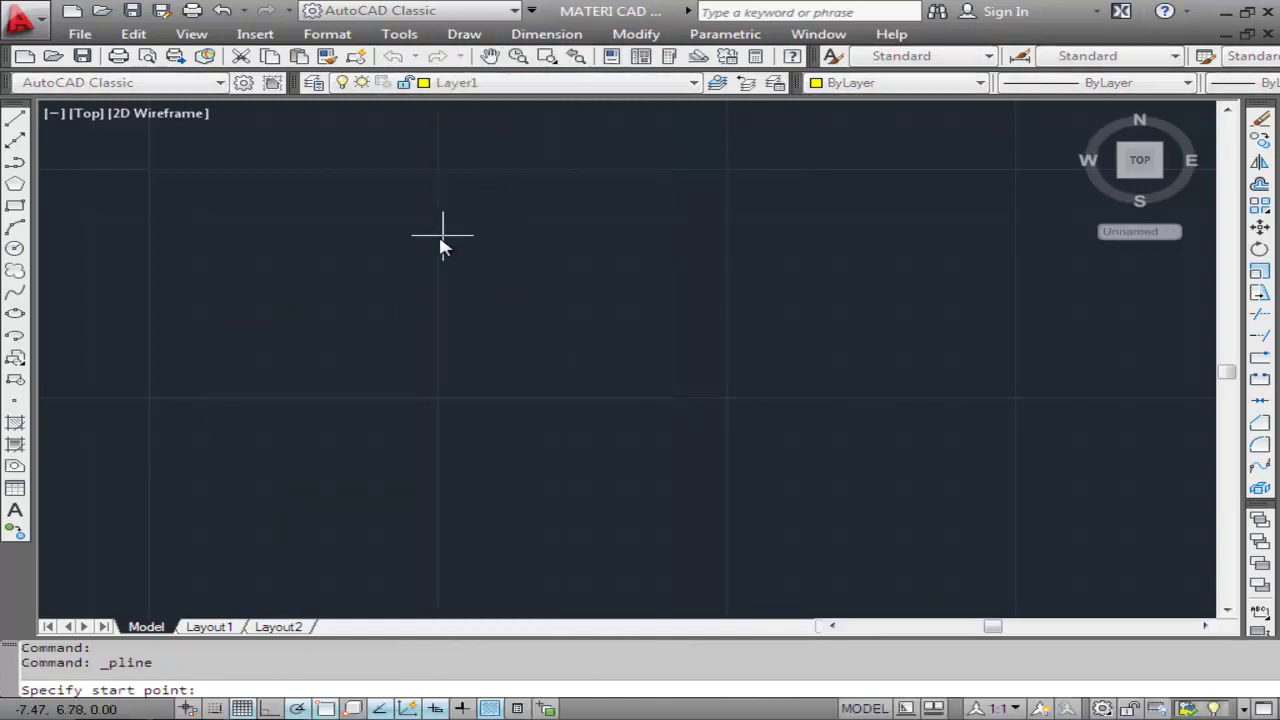
pyautogui.click(152, 400)
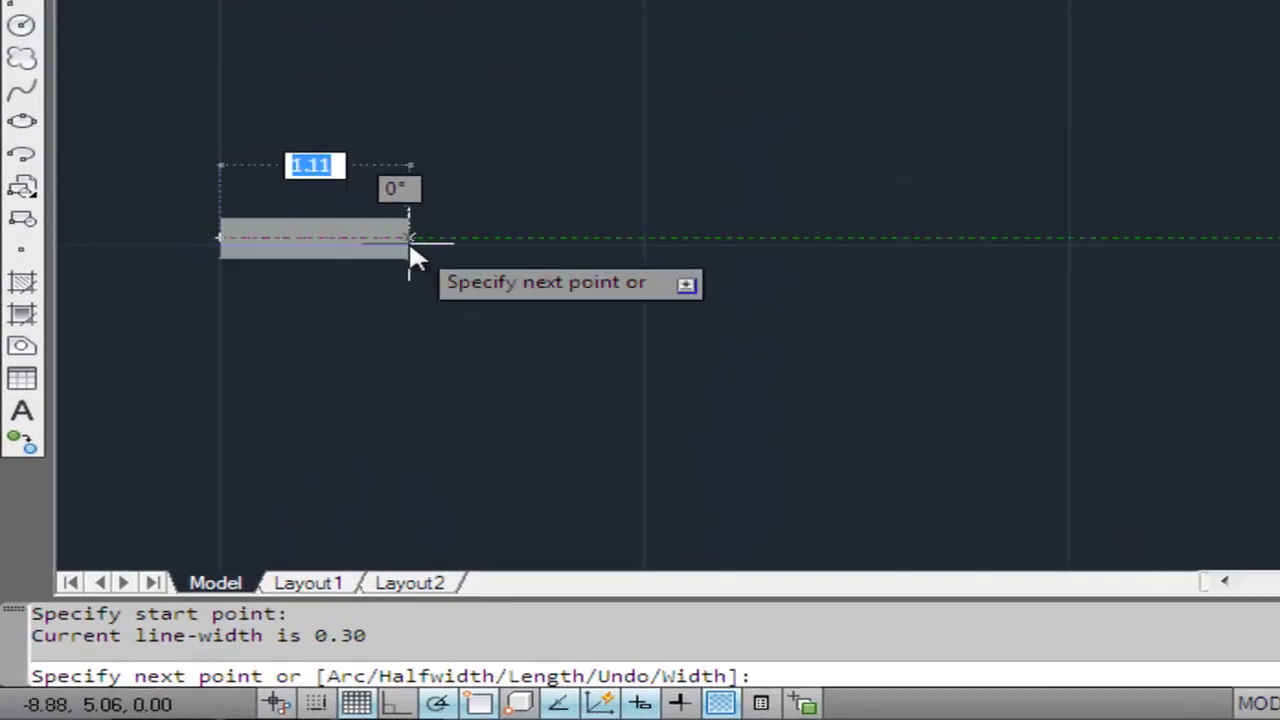
pyautogui.write('a')
pyautogui.press('Return')
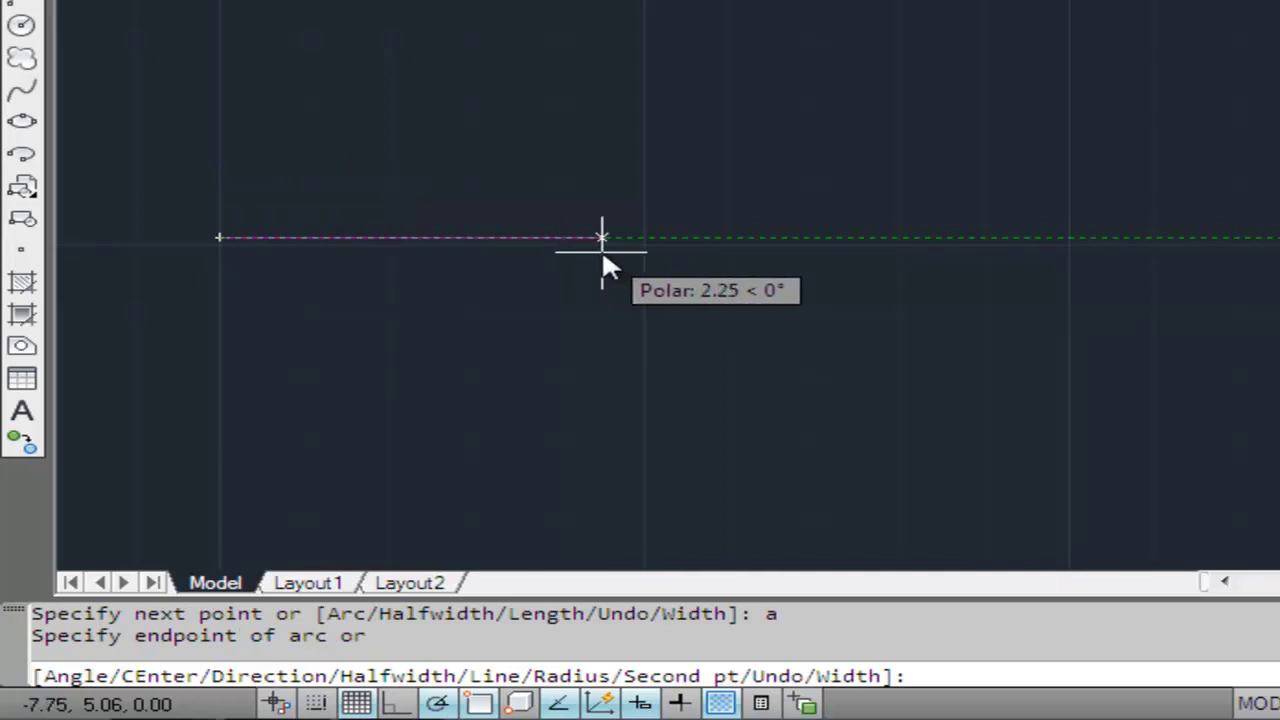
pyautogui.write('c')
pyautogui.press('Return')
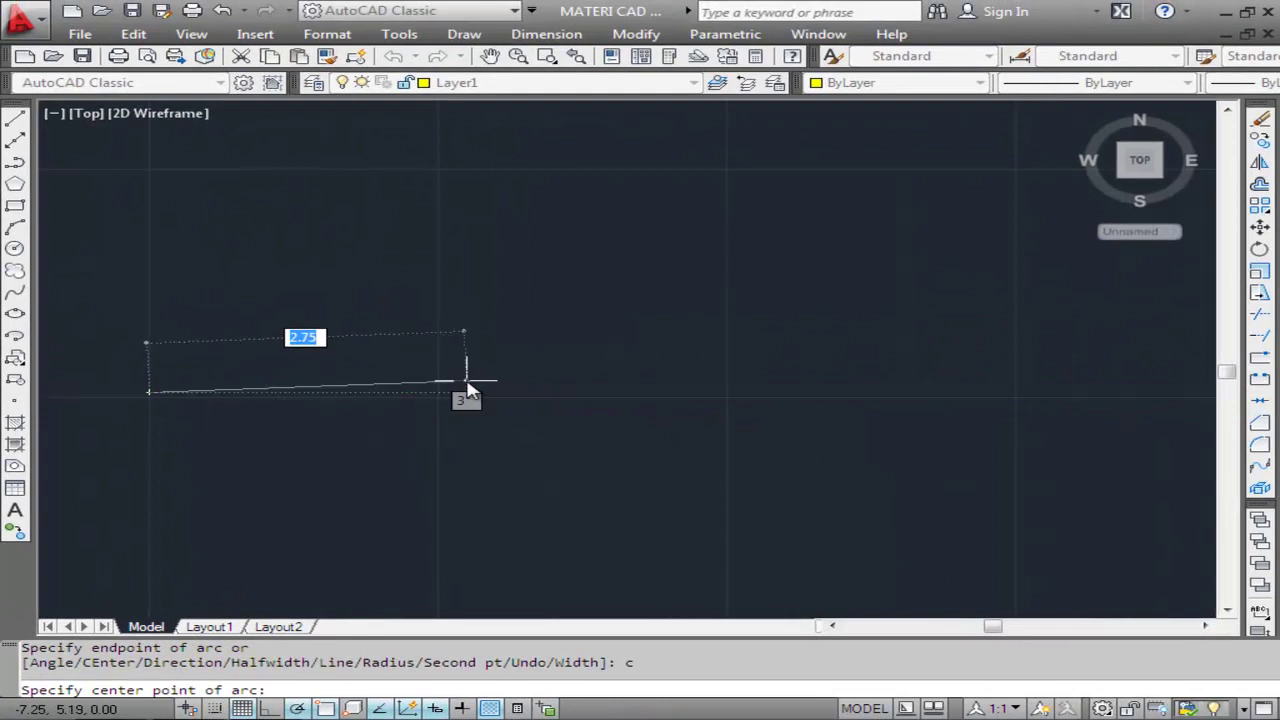
pyautogui.click(413, 393)
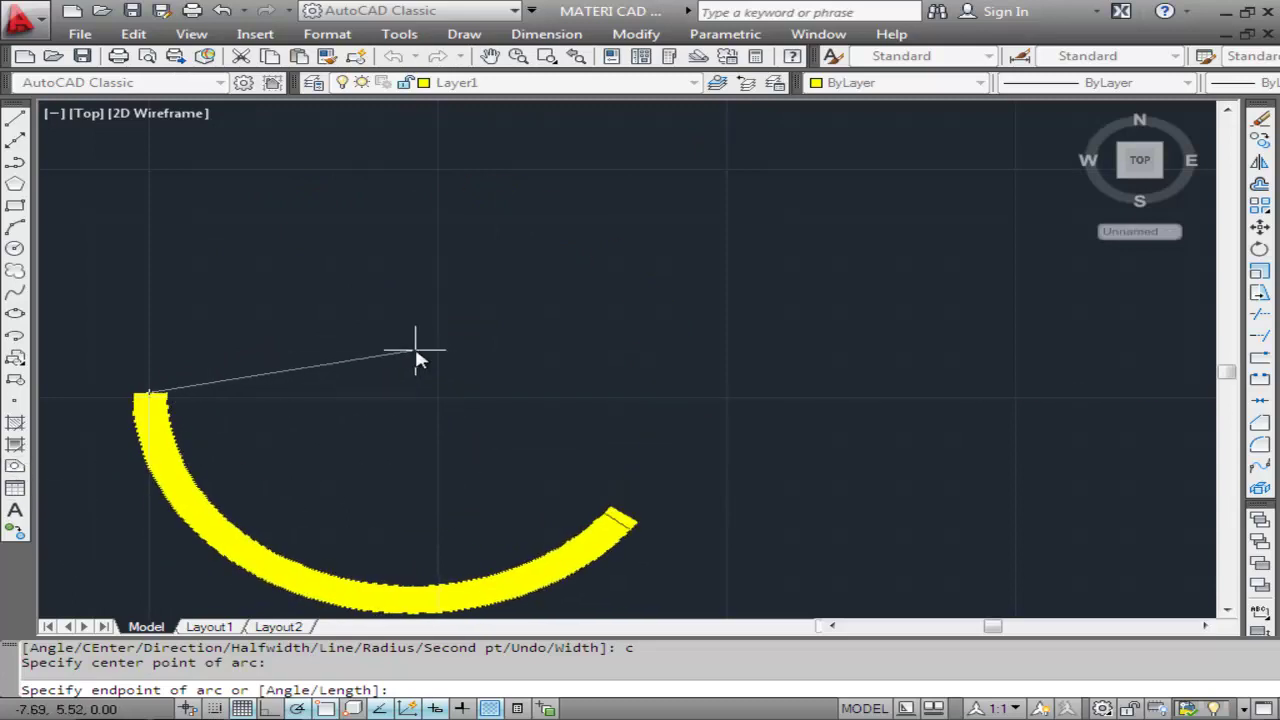
pyautogui.click(451, 394)
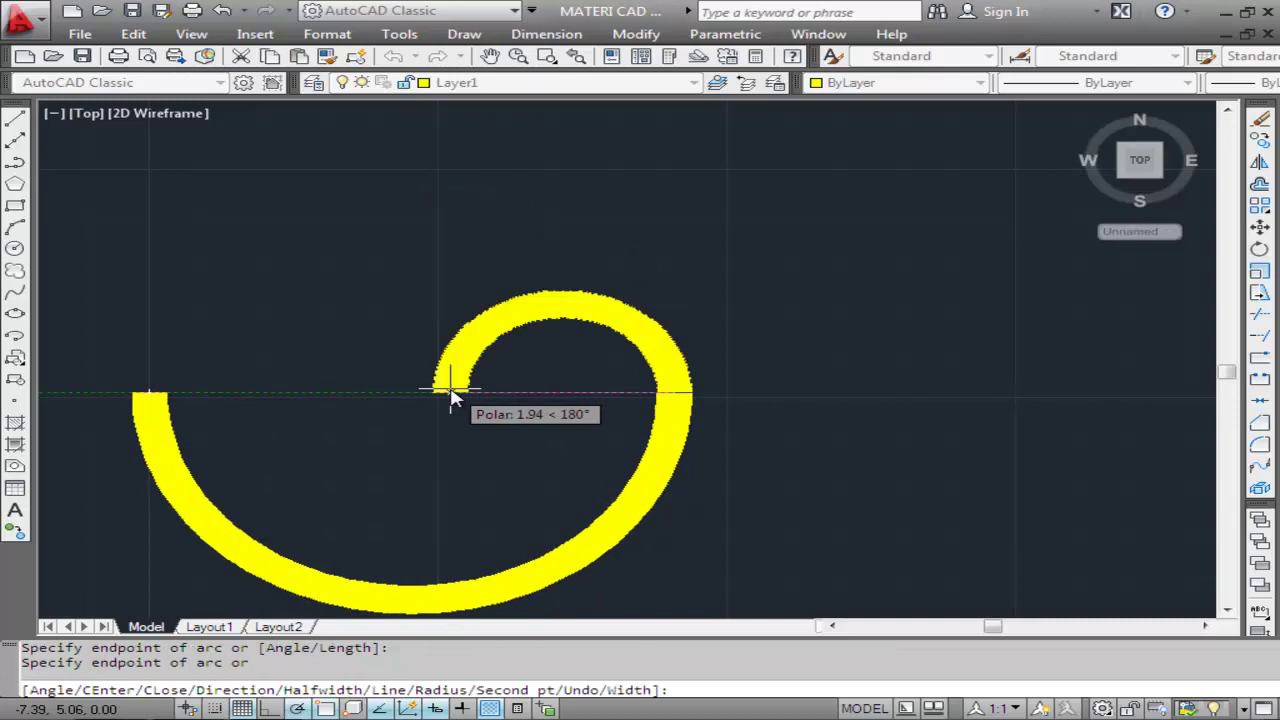
pyautogui.press('Return')
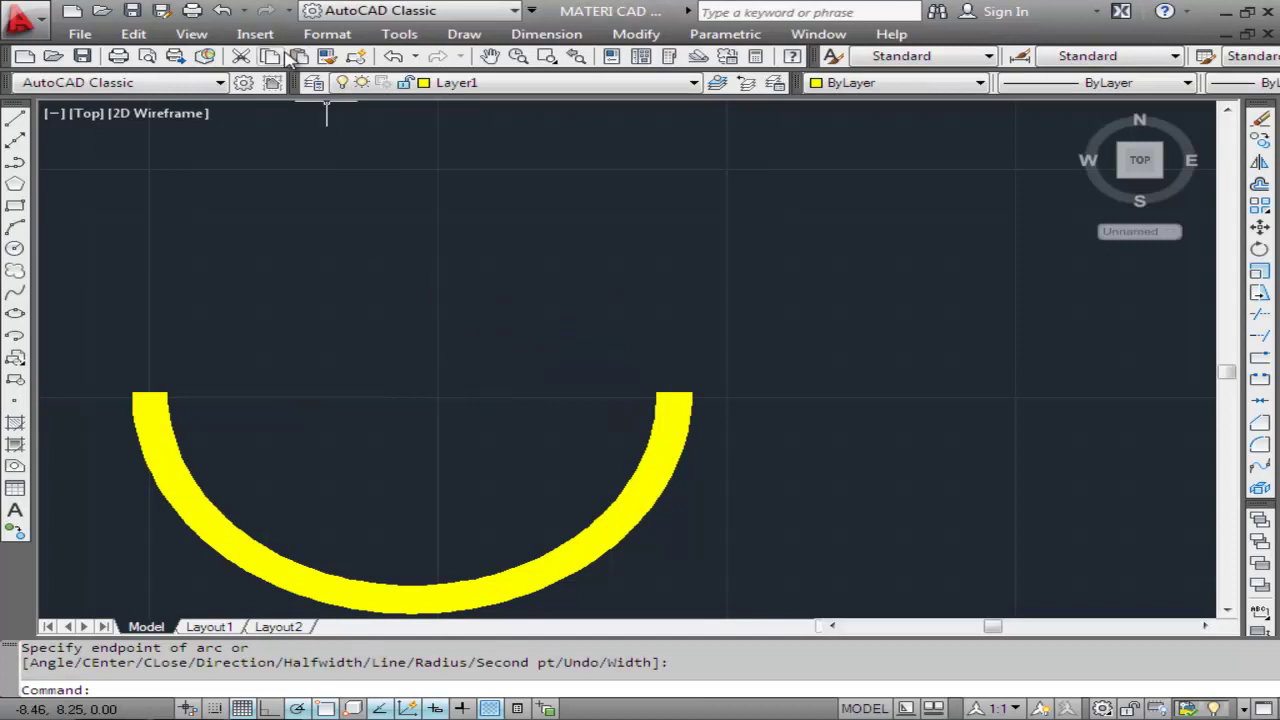
# Review Drawing Units and the East base angle unchanged, then open the Modify menu
pyautogui.click(318, 36)
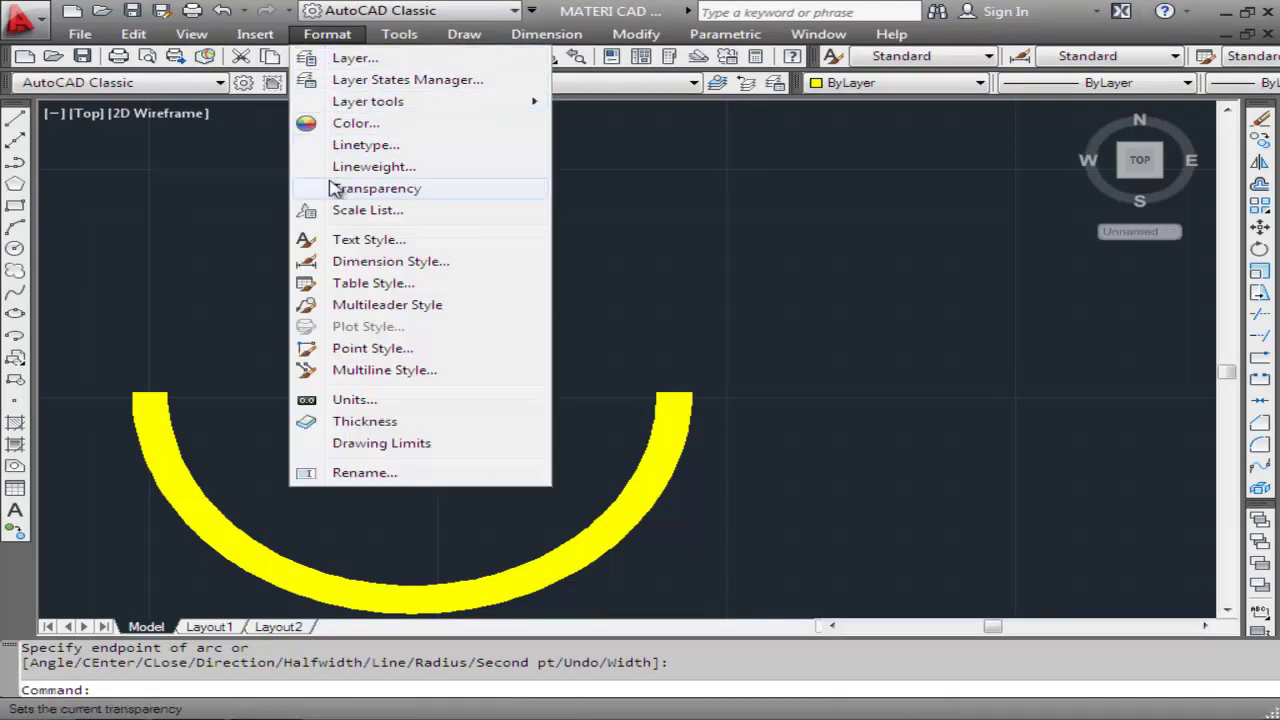
pyautogui.click(346, 399)
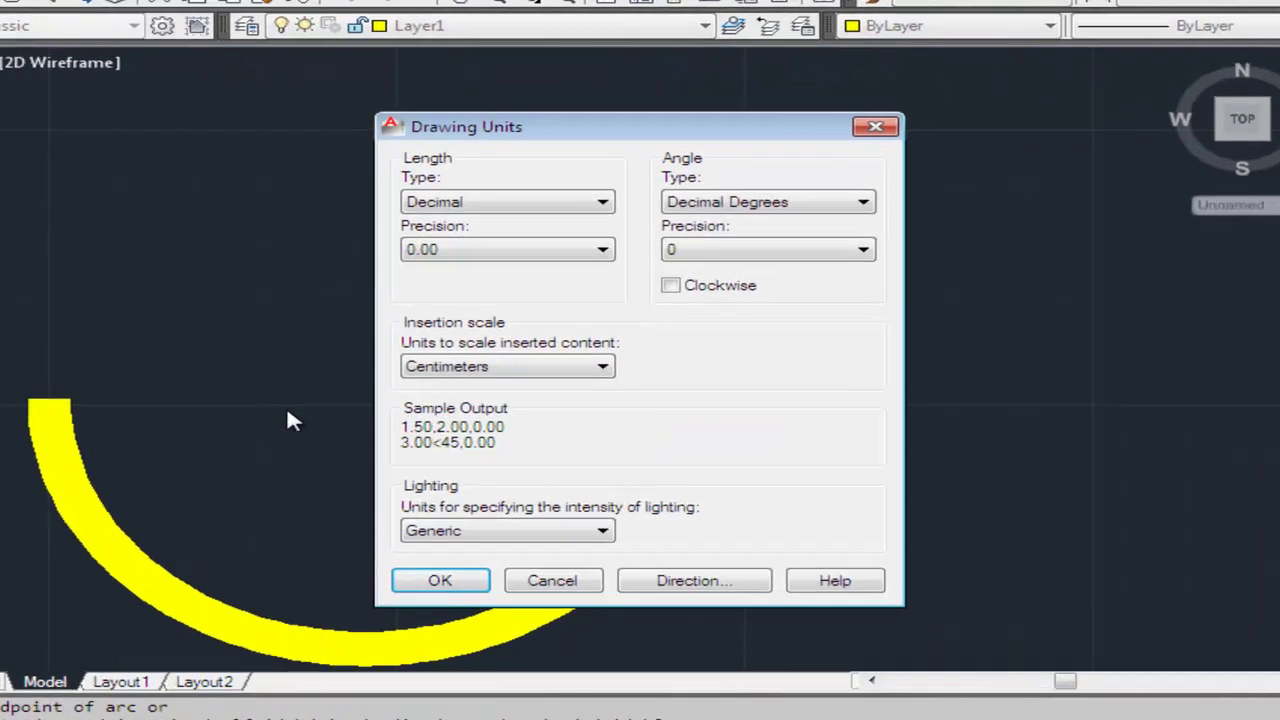
pyautogui.click(760, 636)
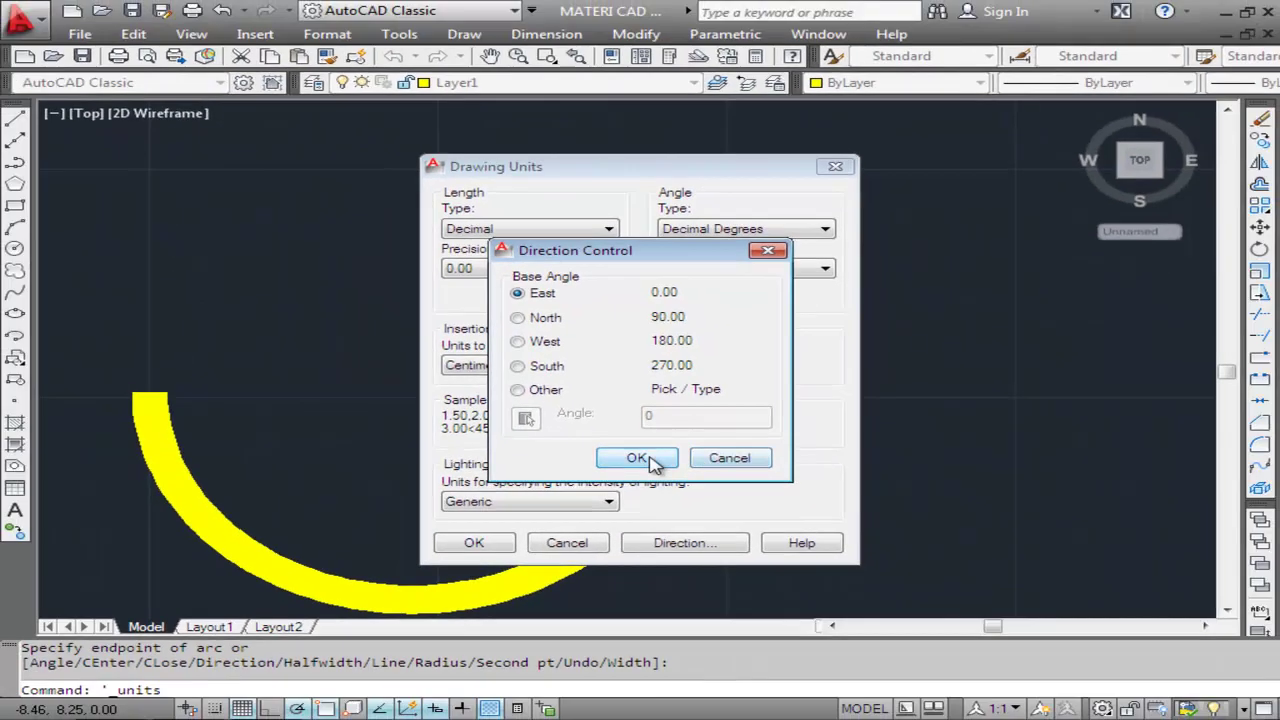
pyautogui.click(650, 464)
pyautogui.click(488, 543)
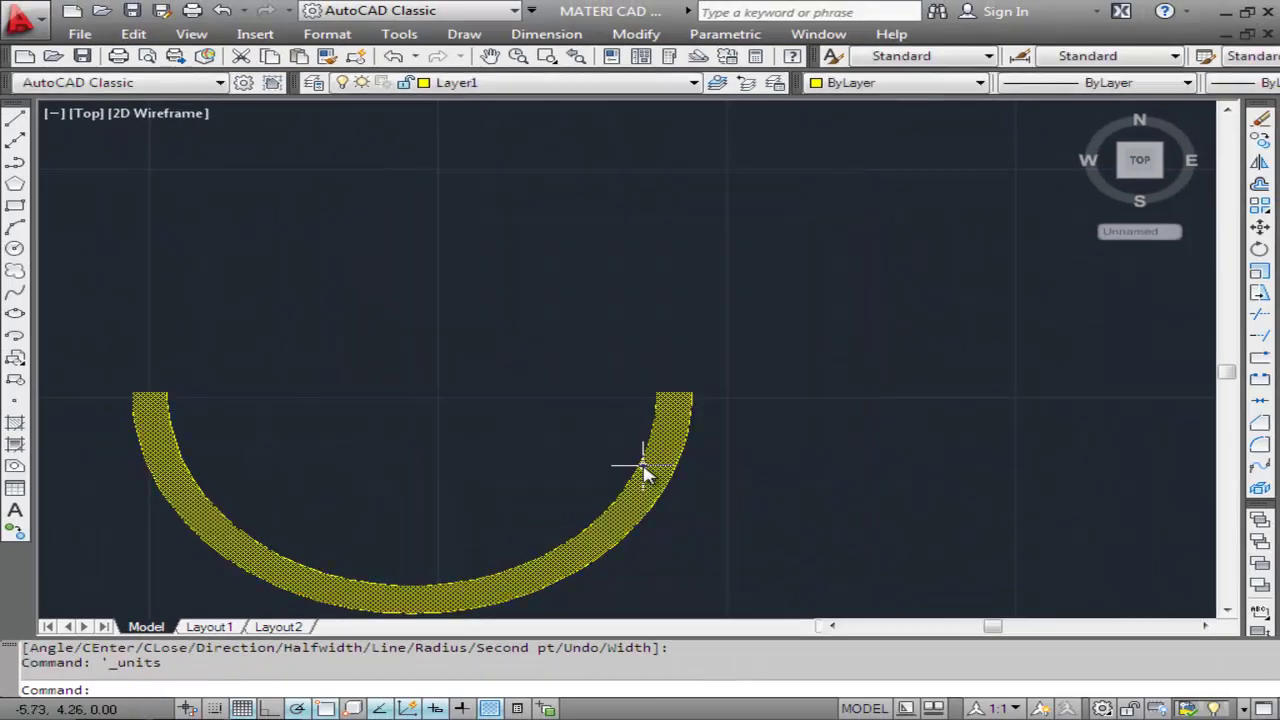
pyautogui.click(636, 34)
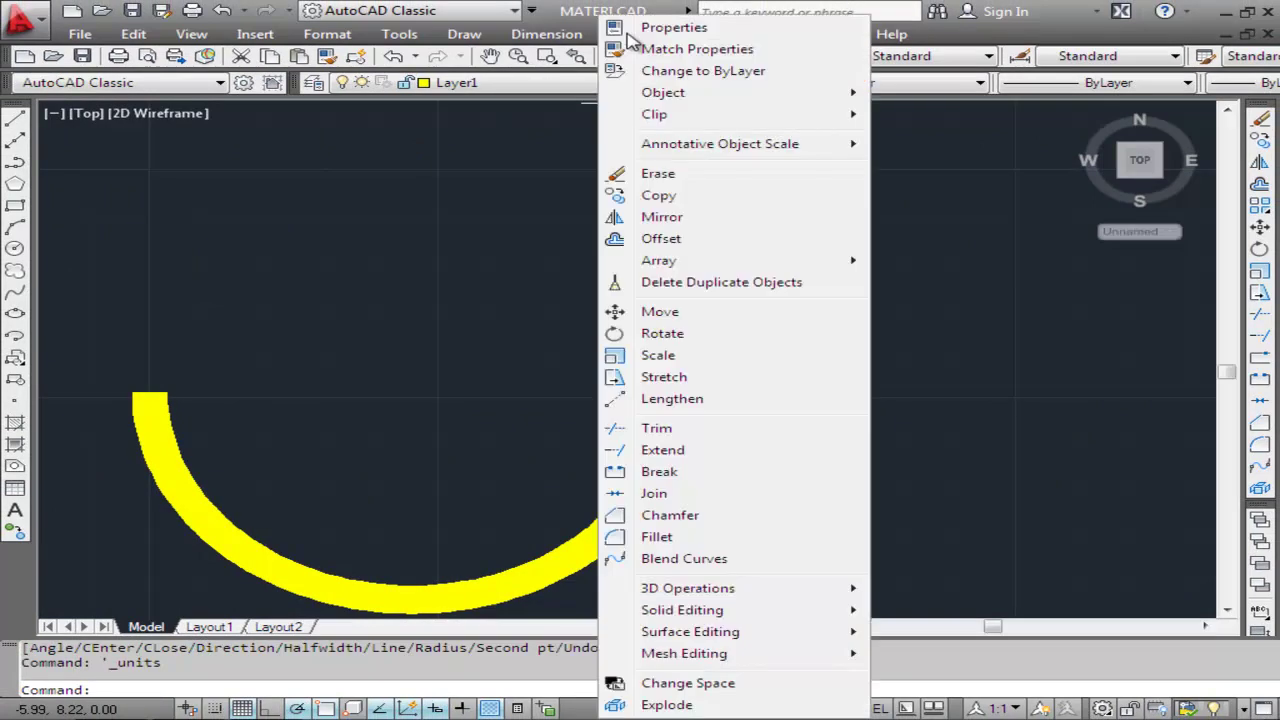
# Erase the half-circle arc polyline
pyautogui.click(647, 178)
pyautogui.click(686, 371)
pyautogui.click(605, 457)
pyautogui.press('Return')
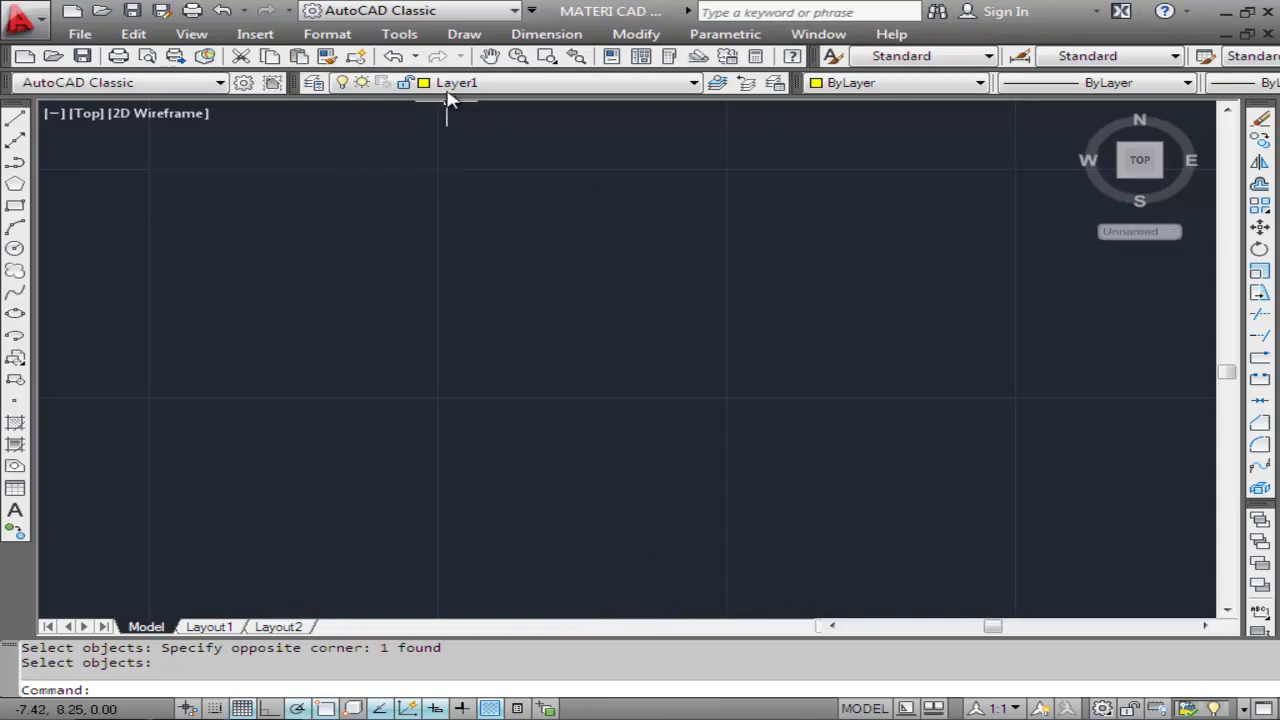
# Start a polyline on the left with starting and ending width 0.2
pyautogui.click(463, 35)
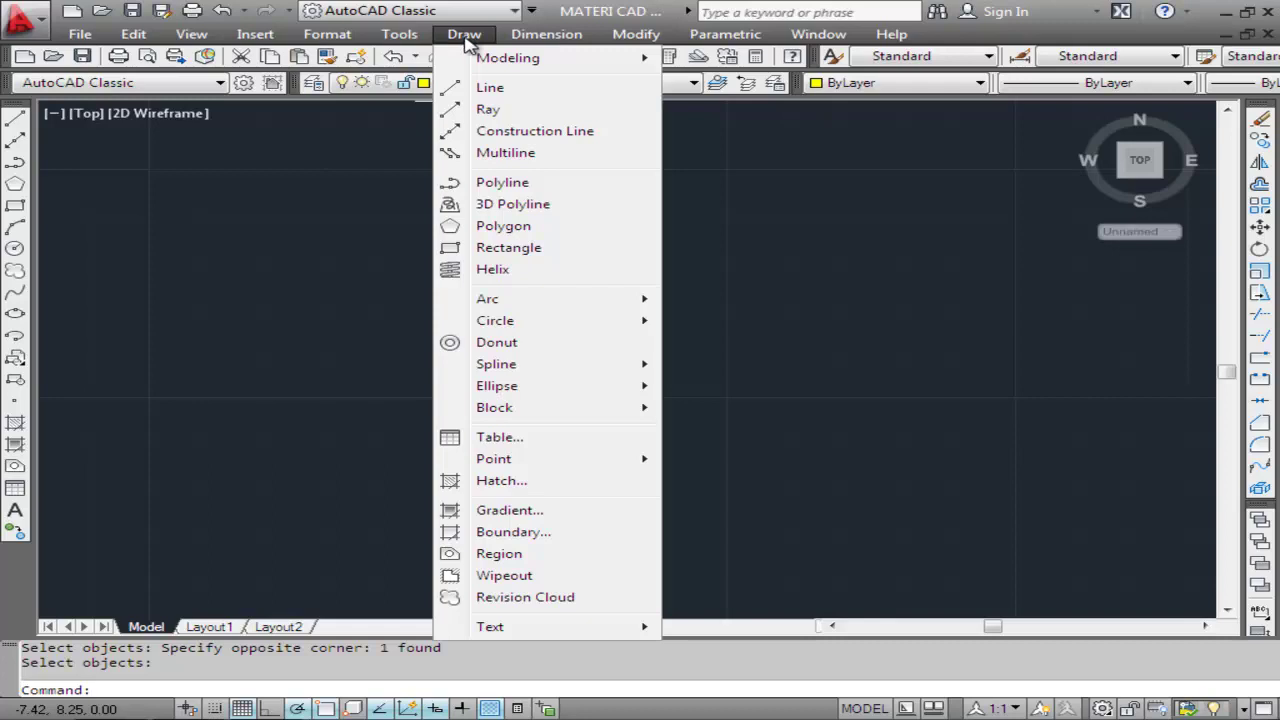
pyautogui.click(486, 183)
pyautogui.click(167, 366)
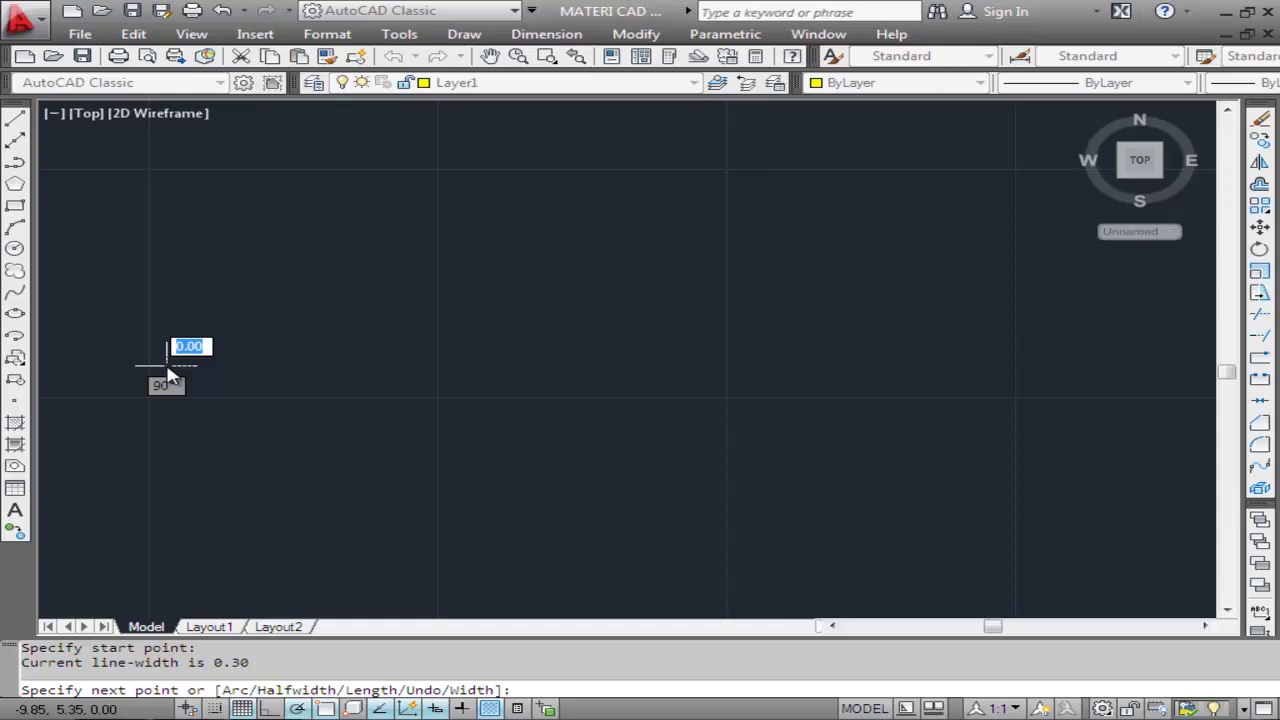
pyautogui.write('w')
pyautogui.press('Return')
pyautogui.write('0.')
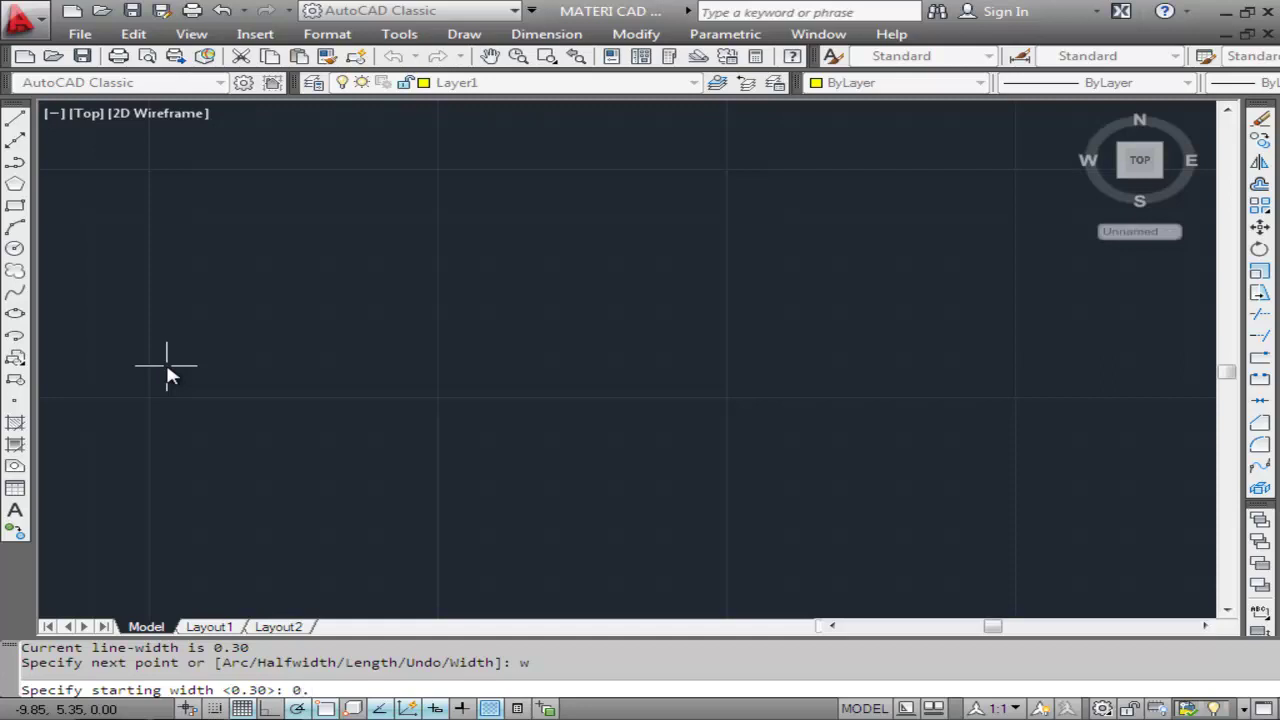
pyautogui.write('2')
pyautogui.press('Return')
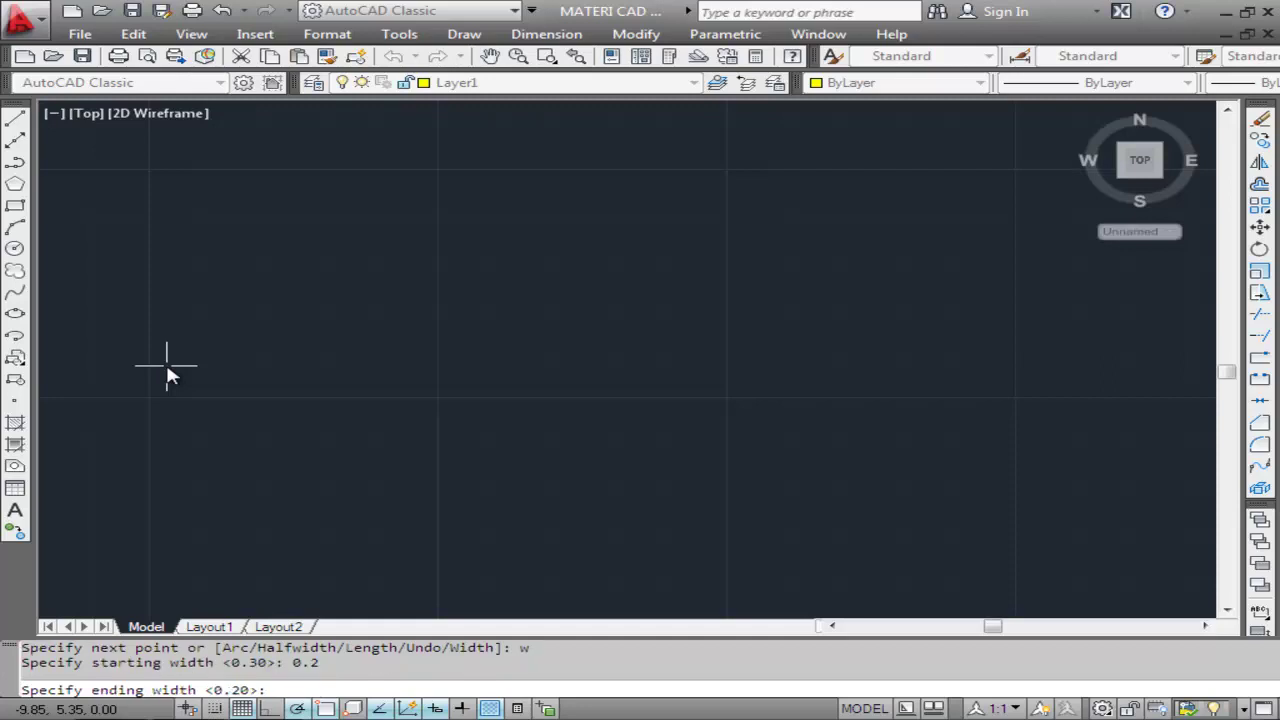
pyautogui.press('Return')
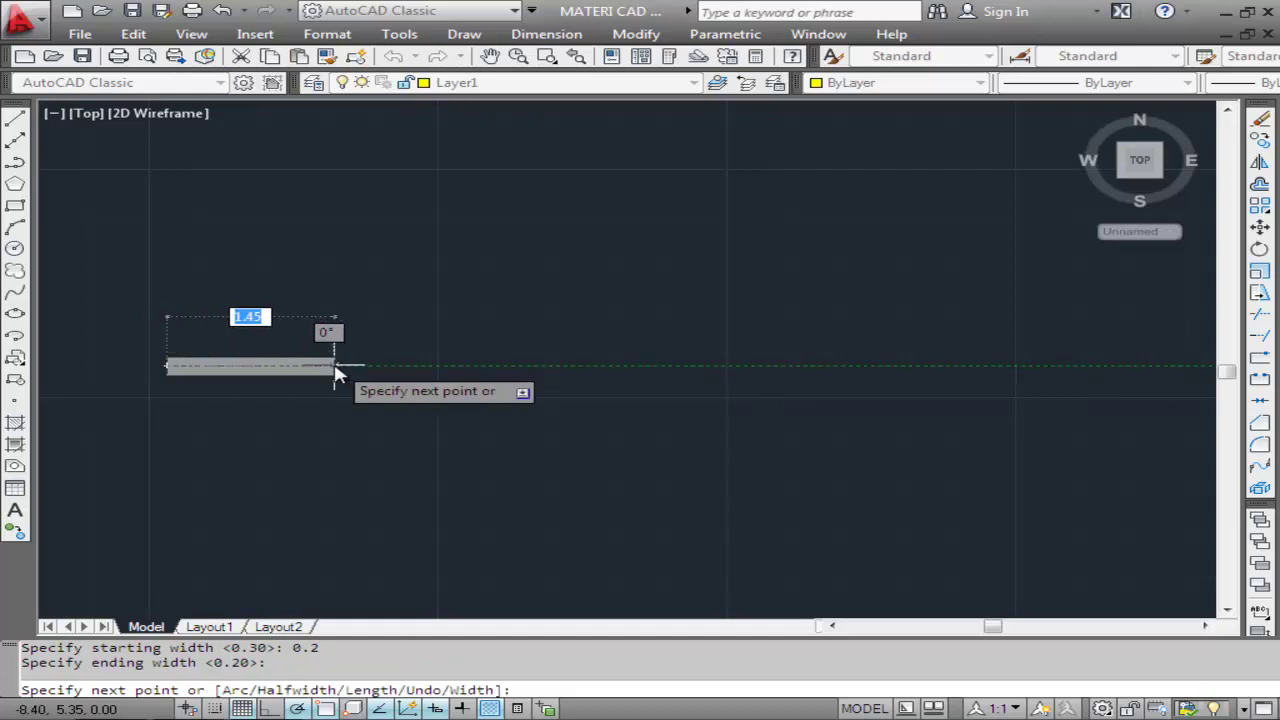
# Switch to arcs and draw five alternating arcs across the drawing, ending at the right
pyautogui.write('a')
pyautogui.press('Return')
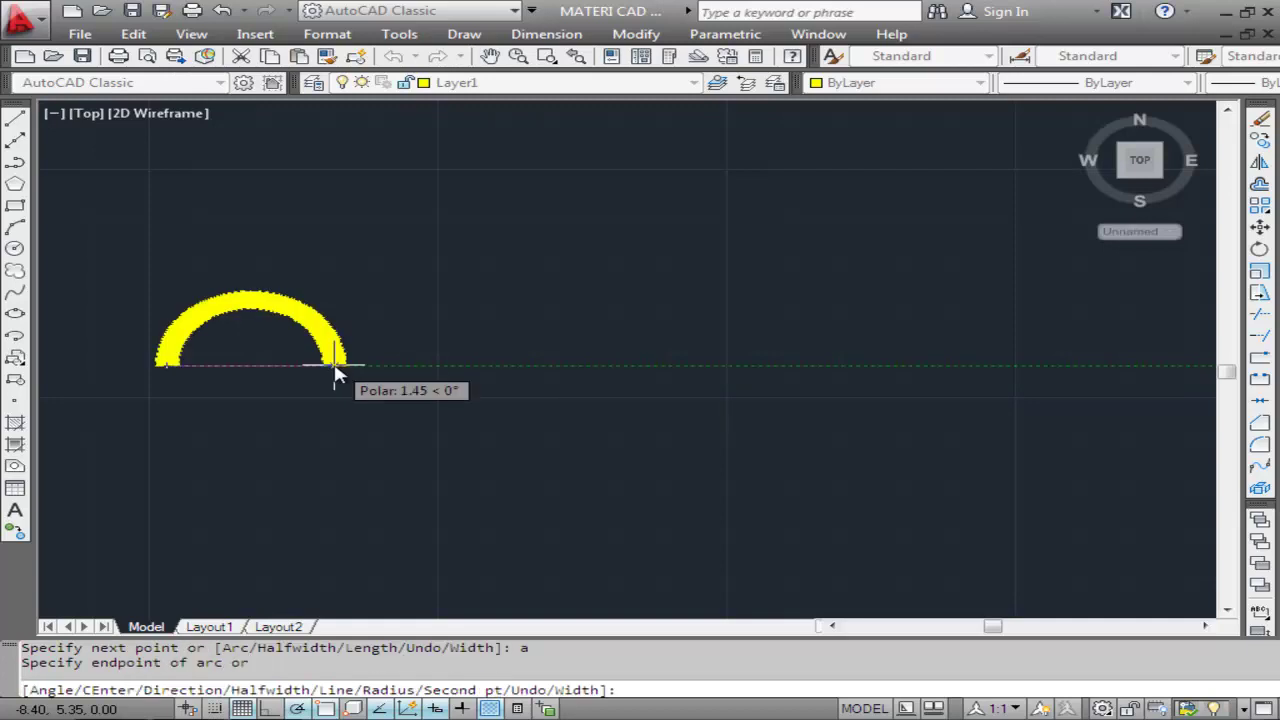
pyautogui.click(335, 368)
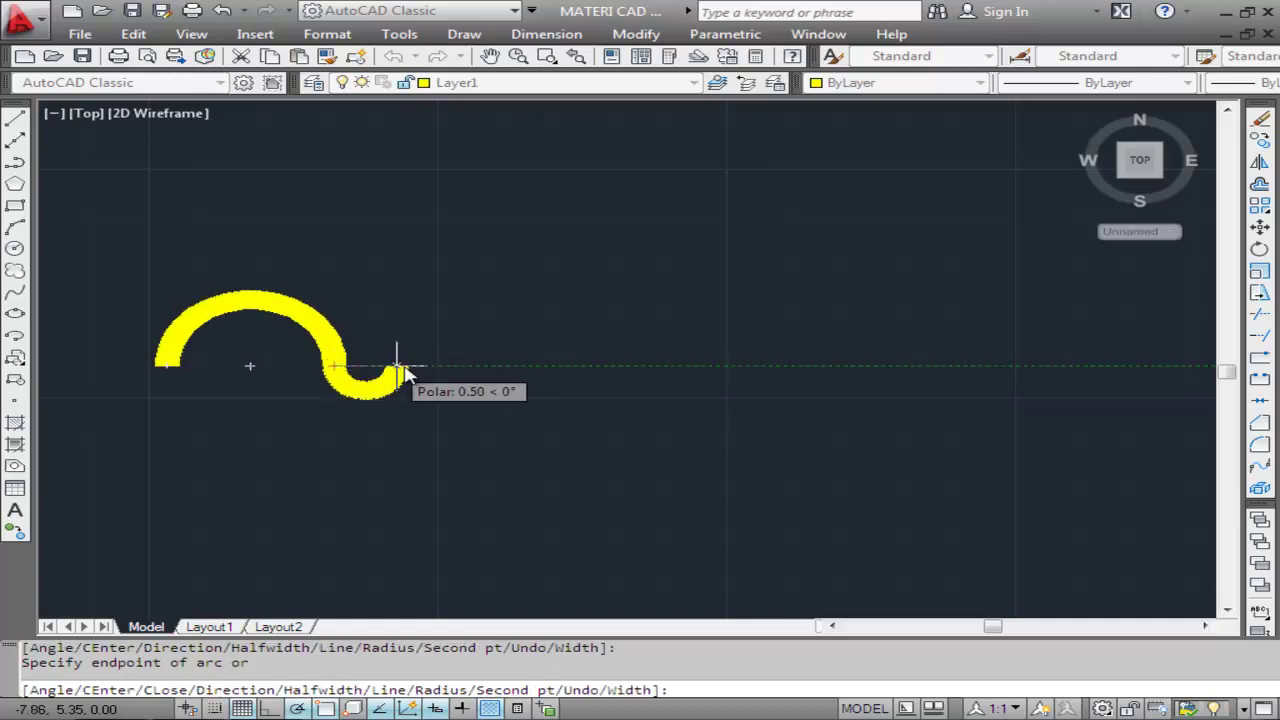
pyautogui.click(490, 368)
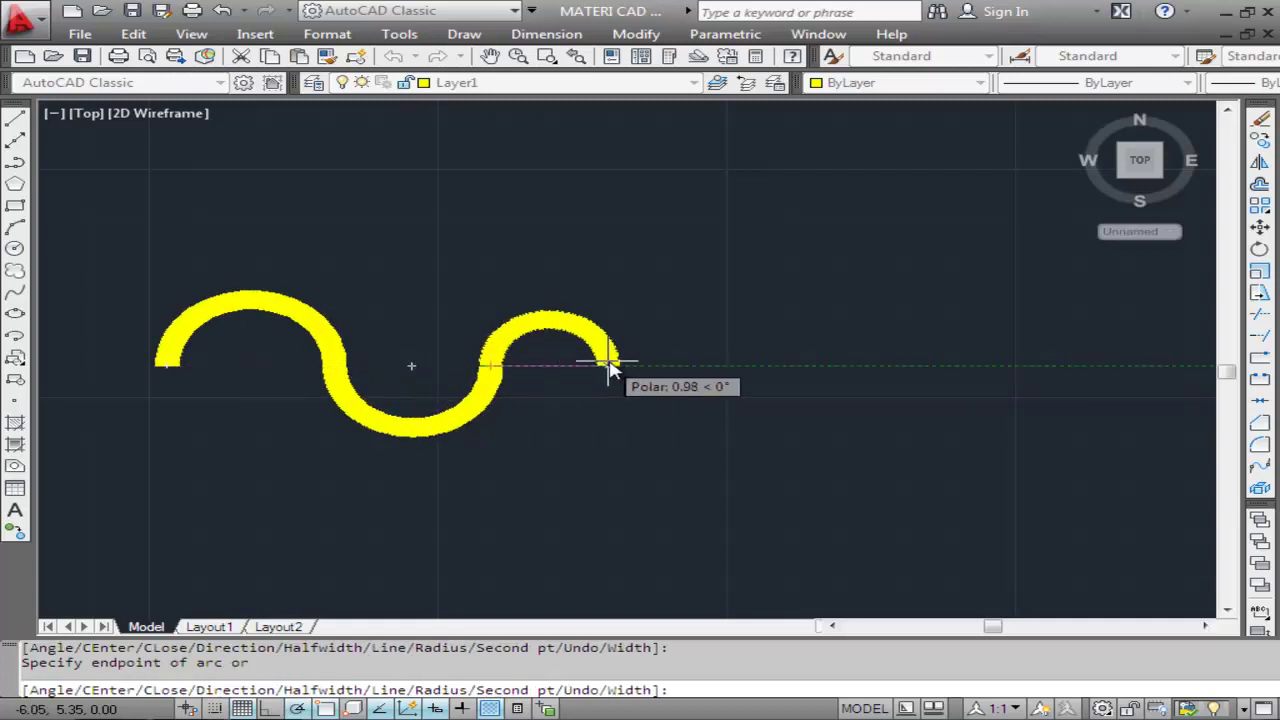
pyautogui.click(683, 368)
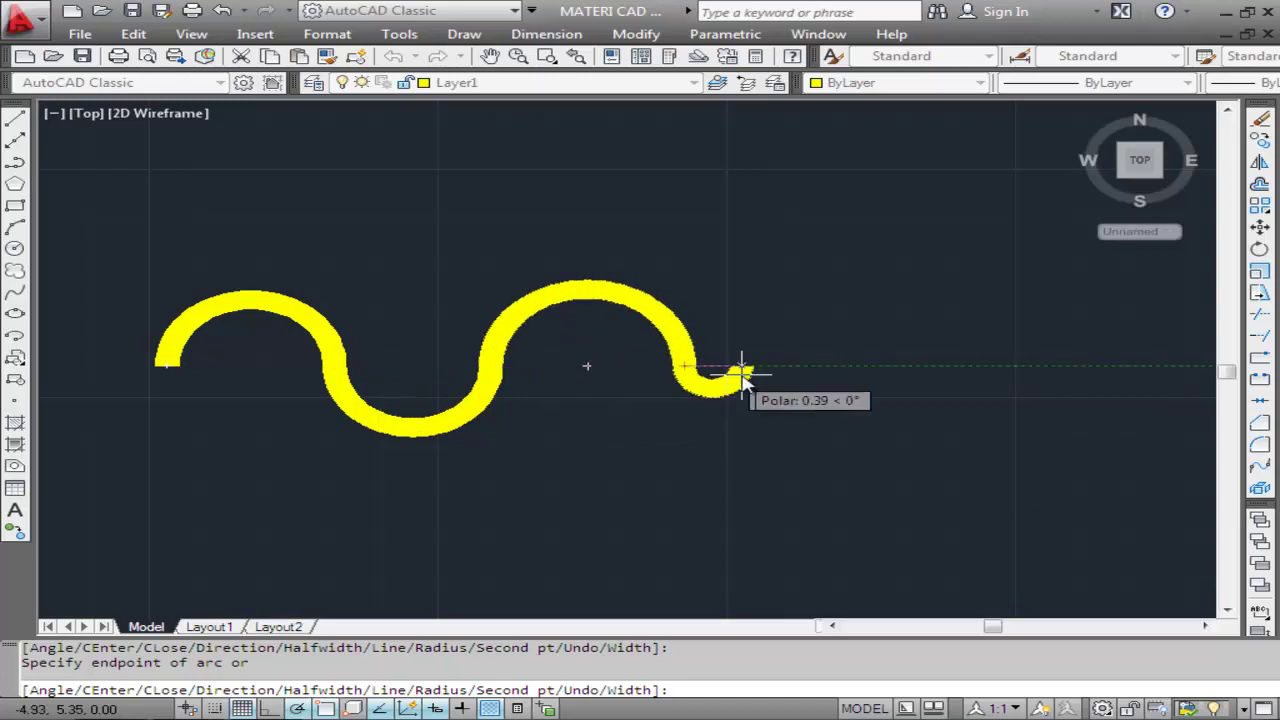
pyautogui.click(885, 368)
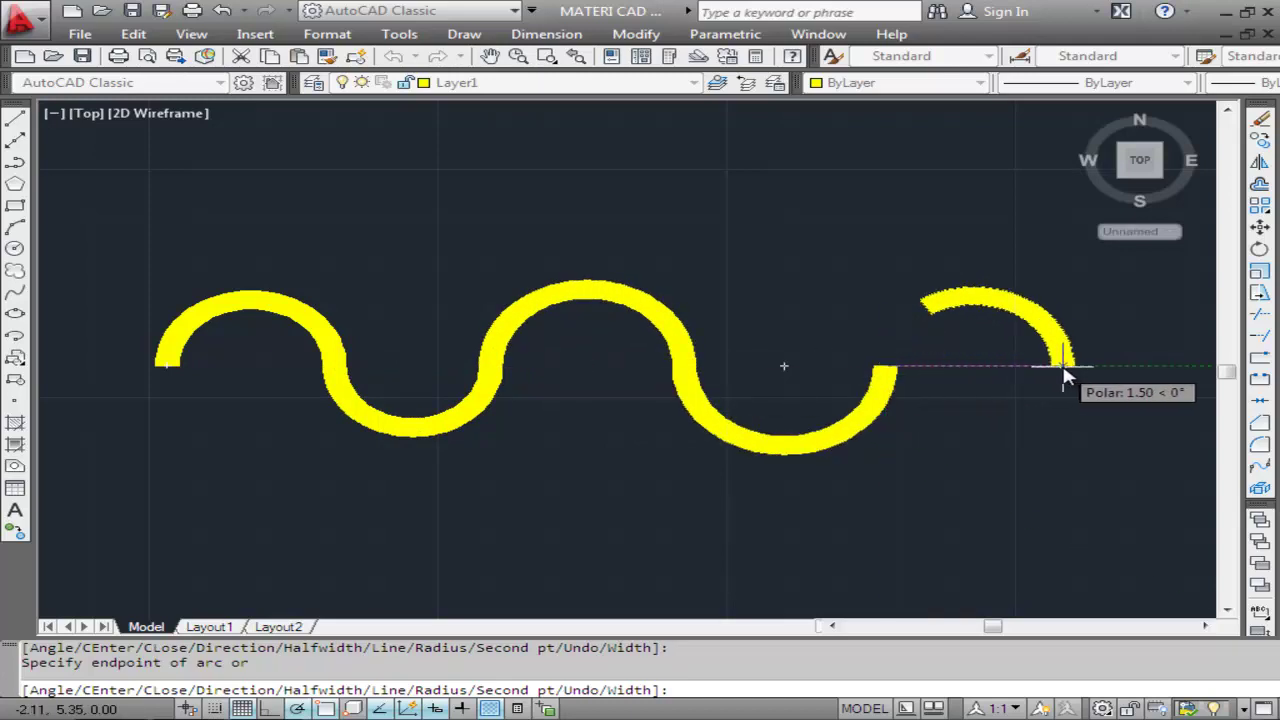
pyautogui.click(1092, 368)
pyautogui.press('Escape')
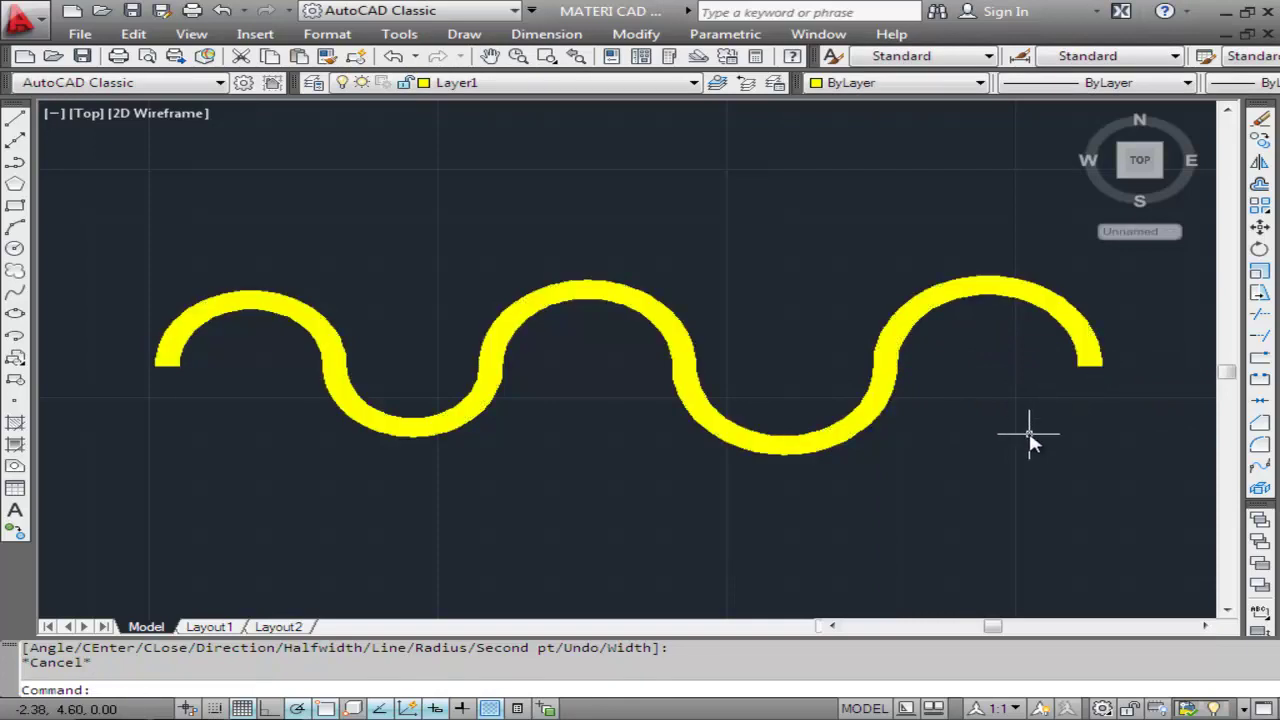
pyautogui.click(636, 34)
# Erase the wavy polyline using a selection window
pyautogui.click(658, 173)
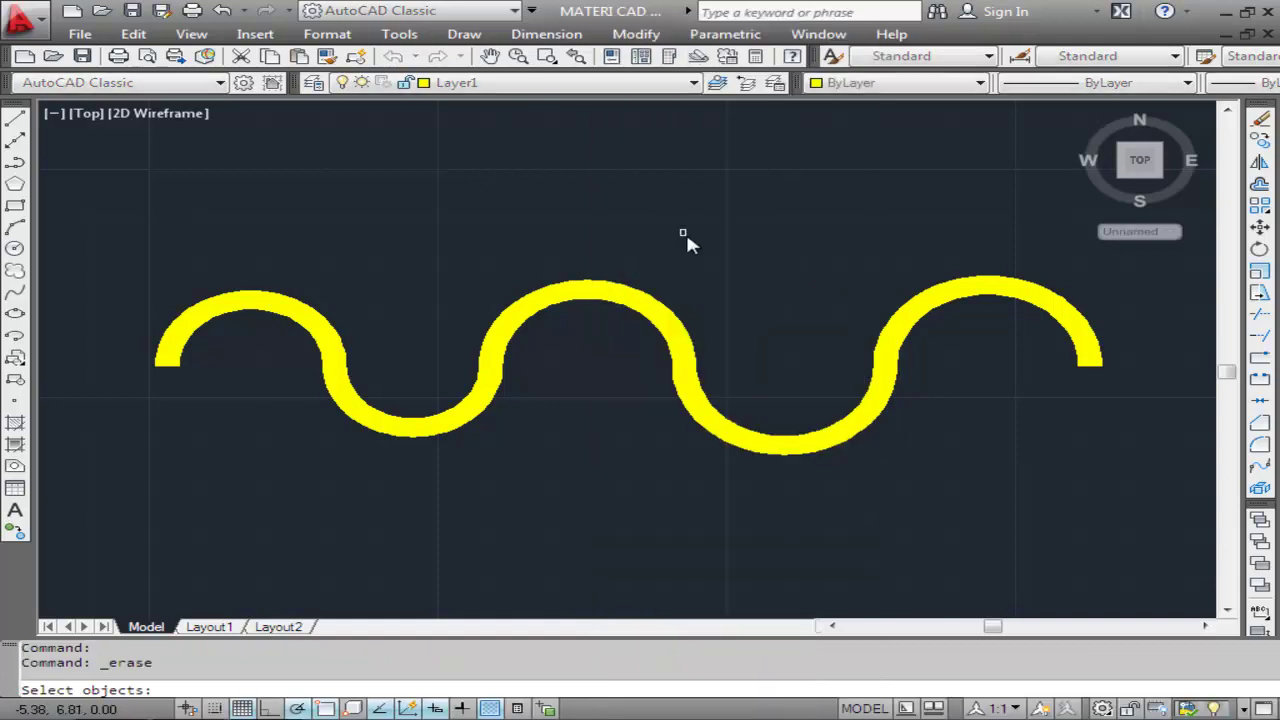
pyautogui.click(703, 240)
pyautogui.click(520, 356)
pyautogui.press('Return')
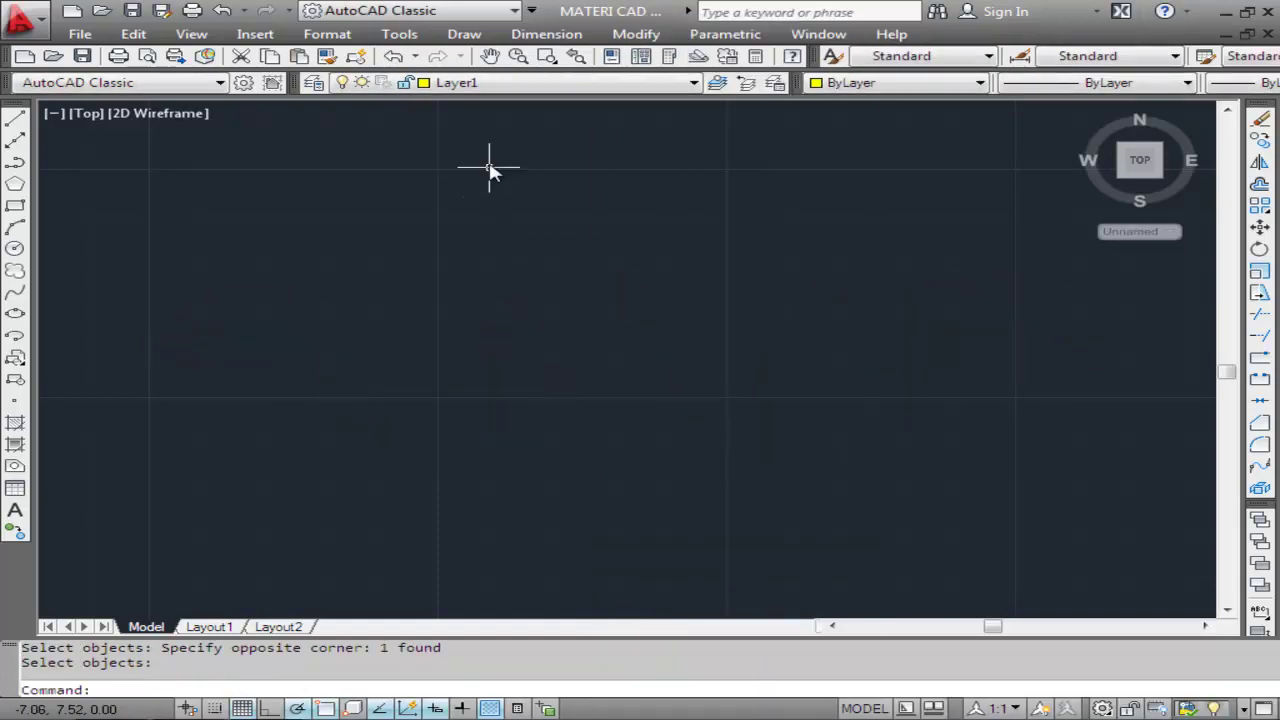
# Start a new polyline at the lower left, keeping width 0.20, then setting half-width 0.10
pyautogui.click(465, 34)
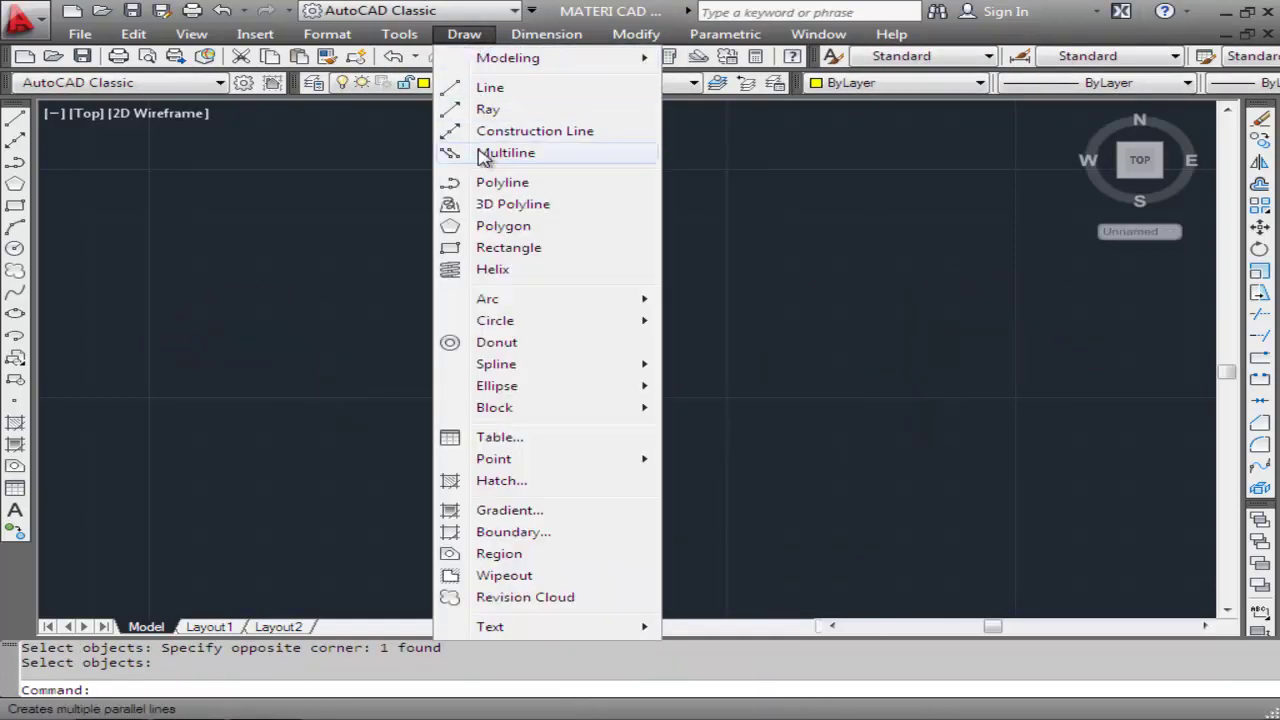
pyautogui.click(485, 187)
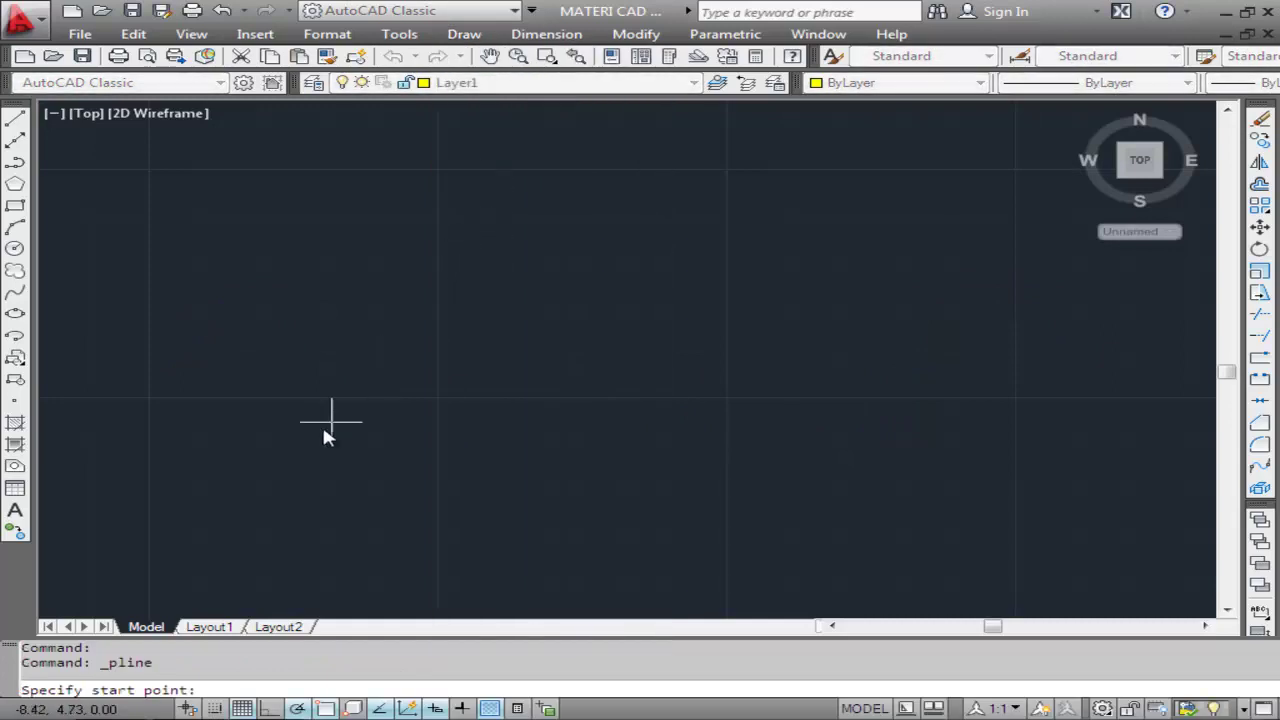
pyautogui.click(295, 440)
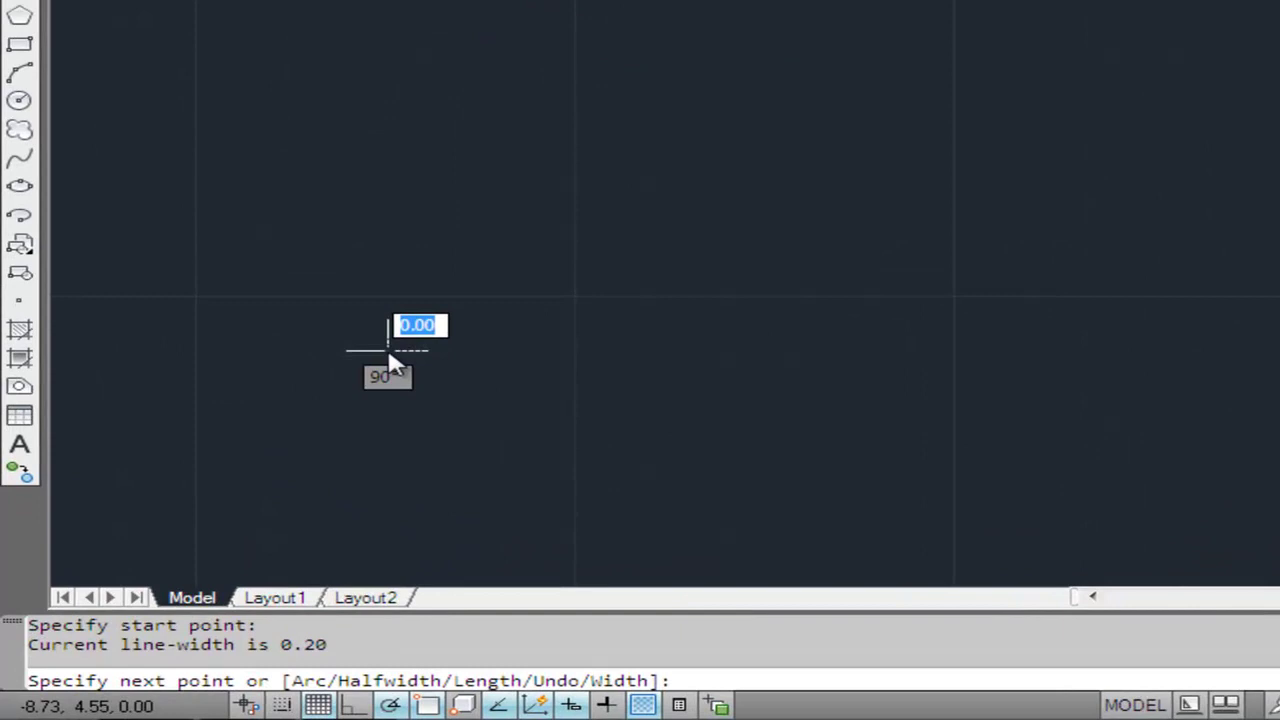
pyautogui.write('w')
pyautogui.press('Return')
pyautogui.press('Return')
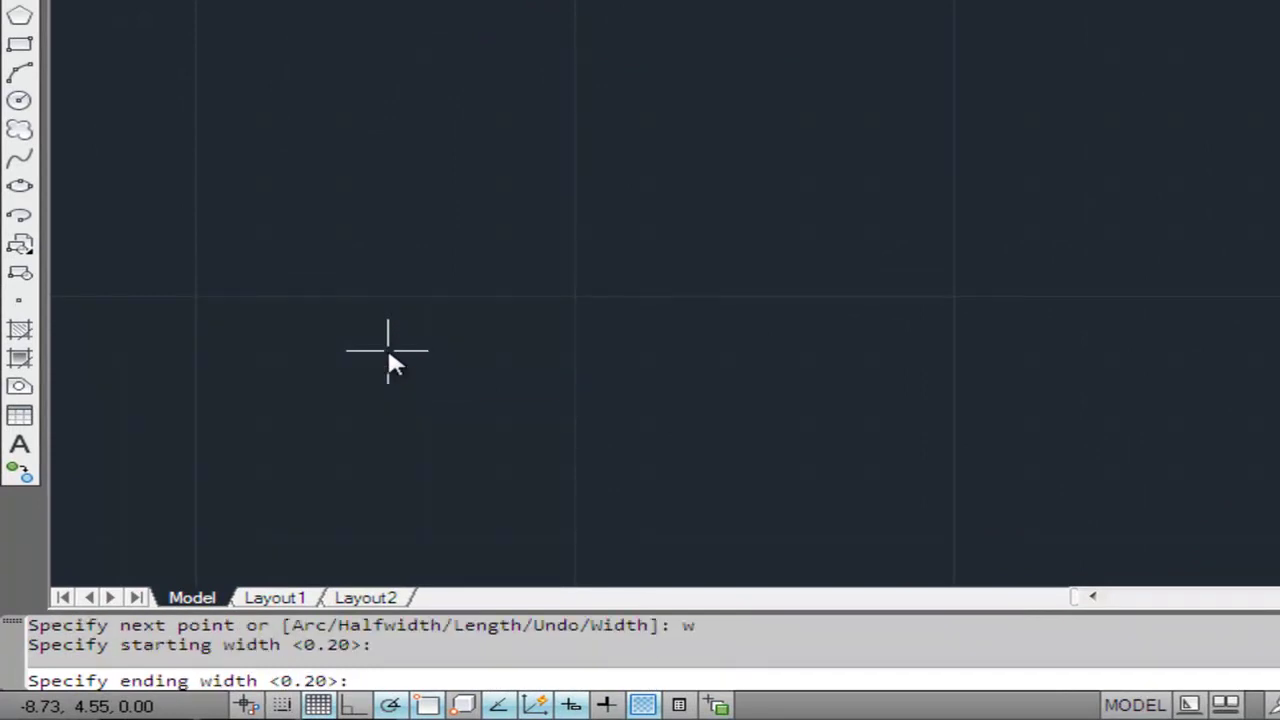
pyautogui.press('Return')
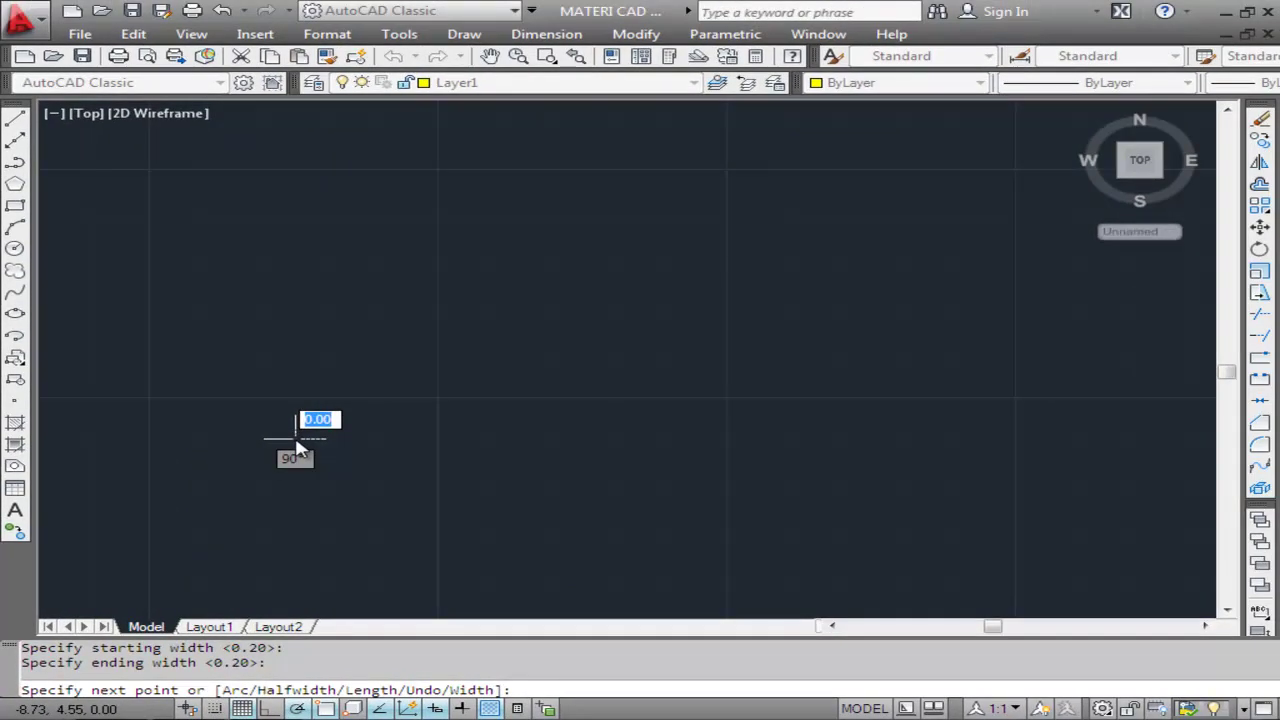
pyautogui.write('h')
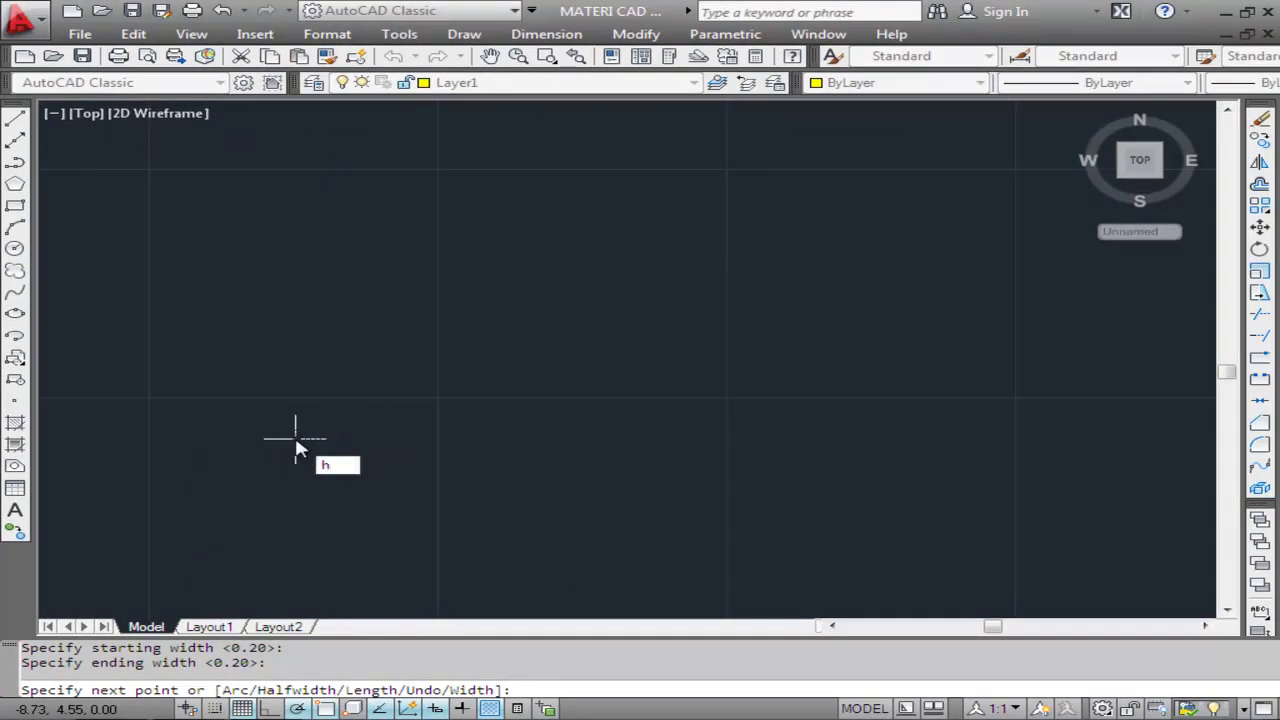
pyautogui.press('Return')
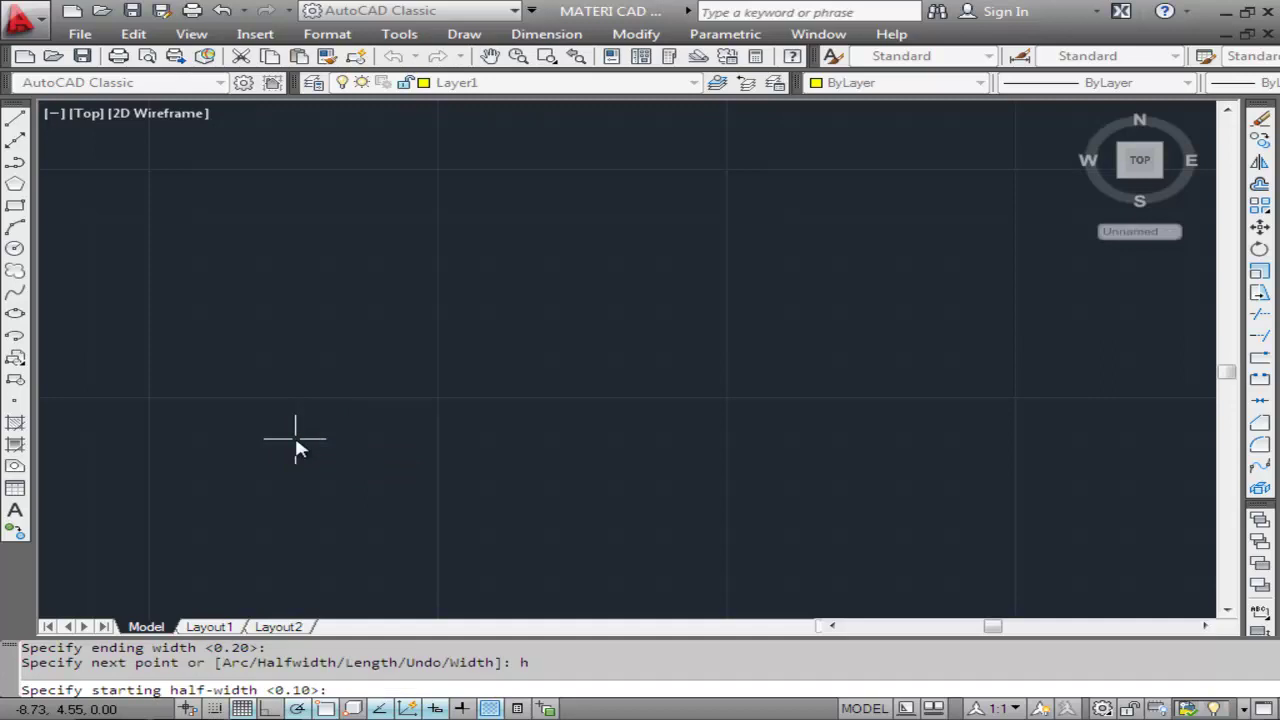
pyautogui.press('Return')
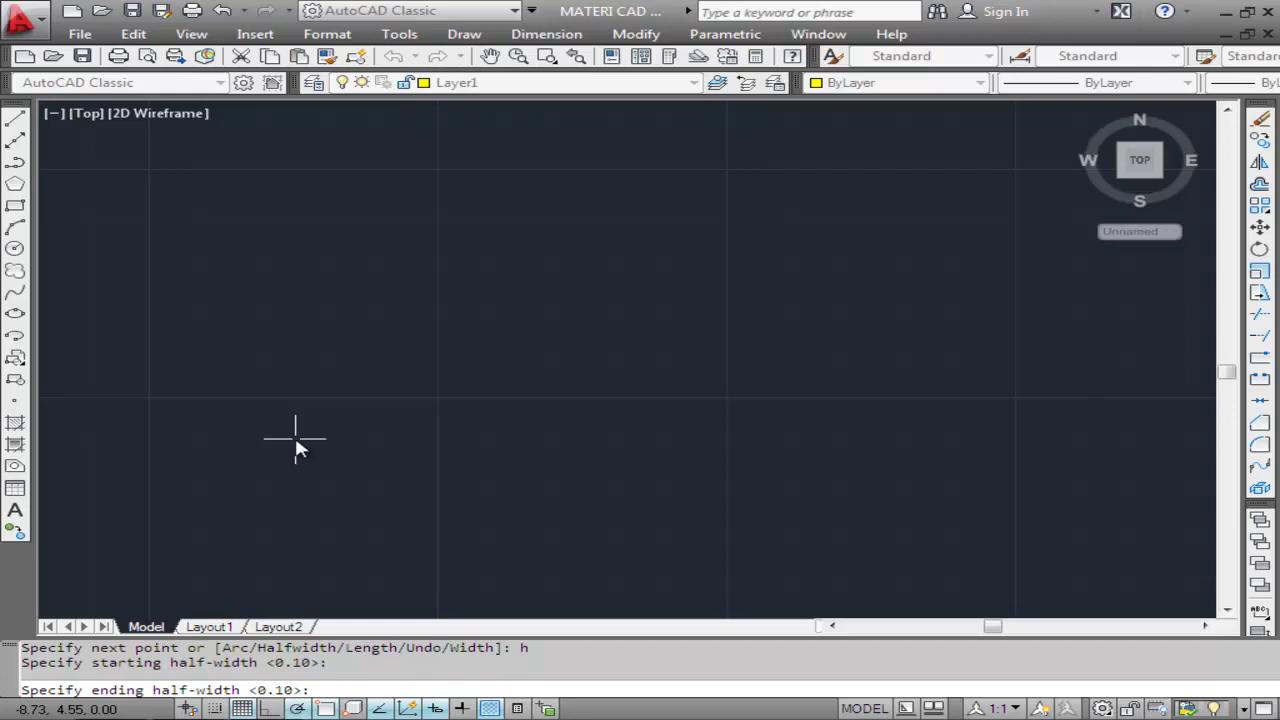
pyautogui.press('Return')
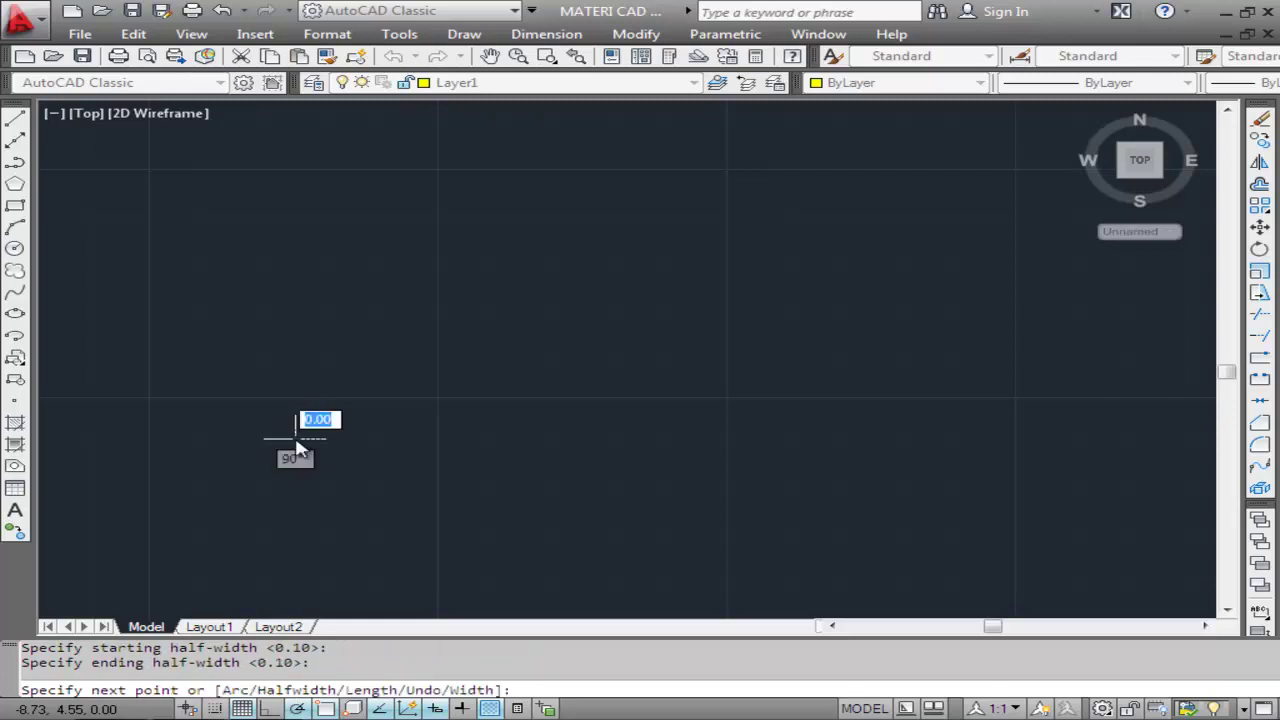
# Draw the stepped polyline: horizontal, angled up in two diagonals, then horizontal along the top
pyautogui.click(490, 438)
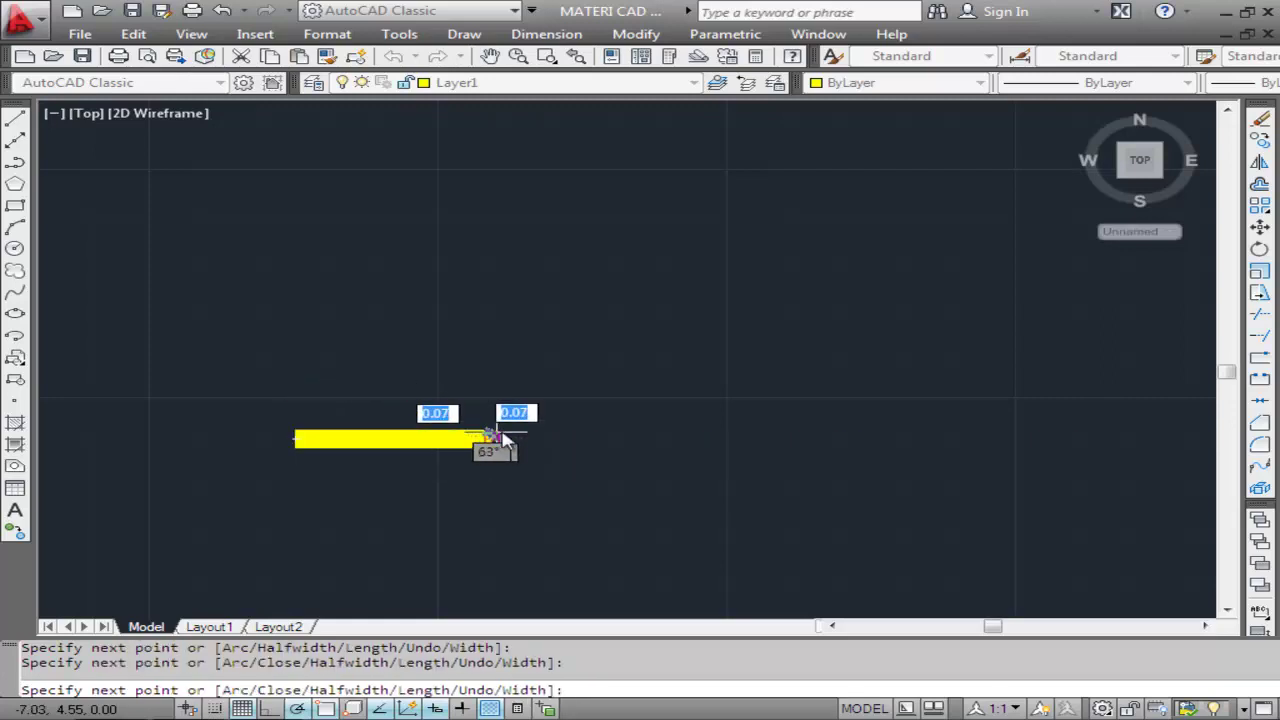
pyautogui.click(570, 325)
pyautogui.click(692, 232)
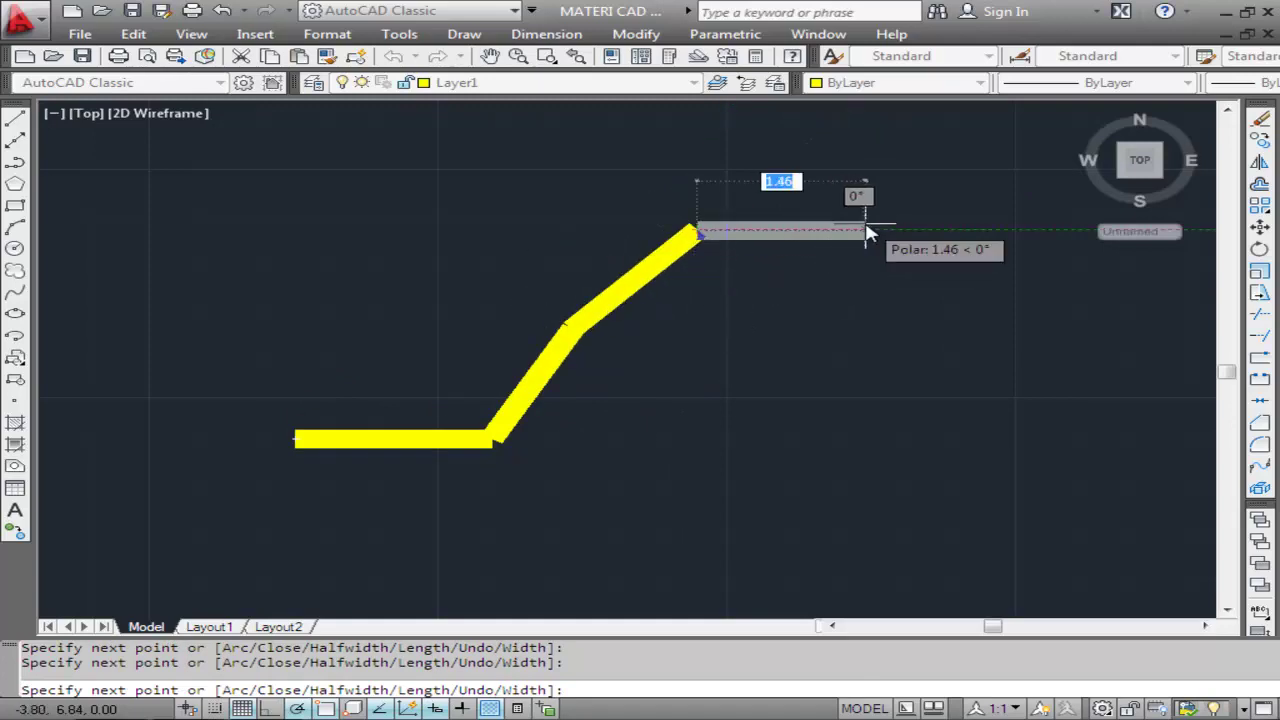
pyautogui.click(868, 232)
pyautogui.press('Return')
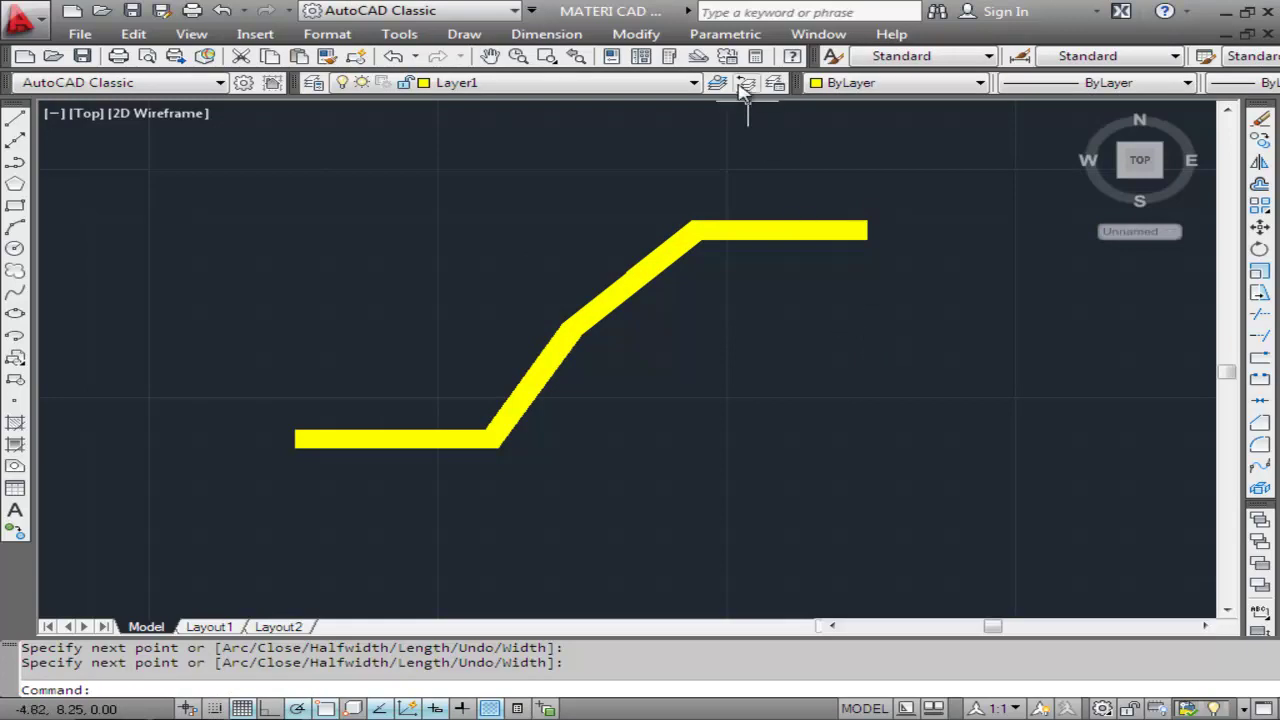
pyautogui.click(636, 34)
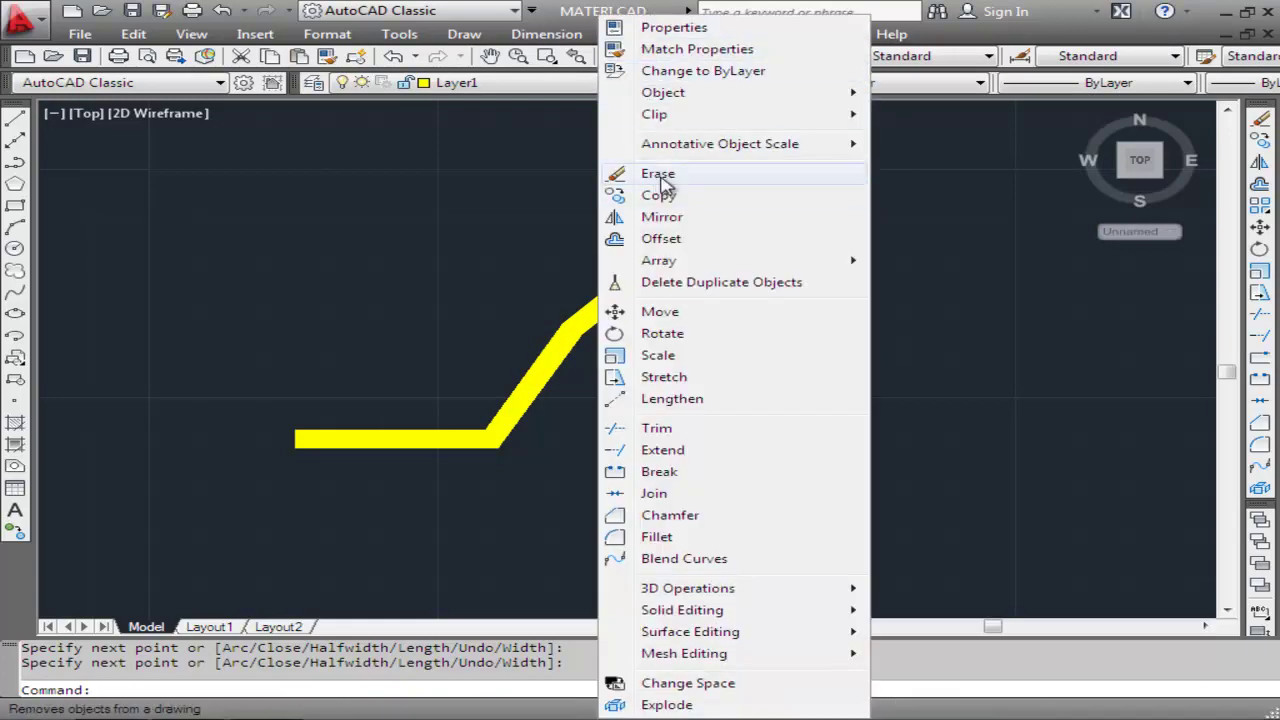
# Catch the thick yellow stepped polyline in a selection window and erase it
pyautogui.click(658, 173)
pyautogui.click(805, 195)
pyautogui.click(340, 478)
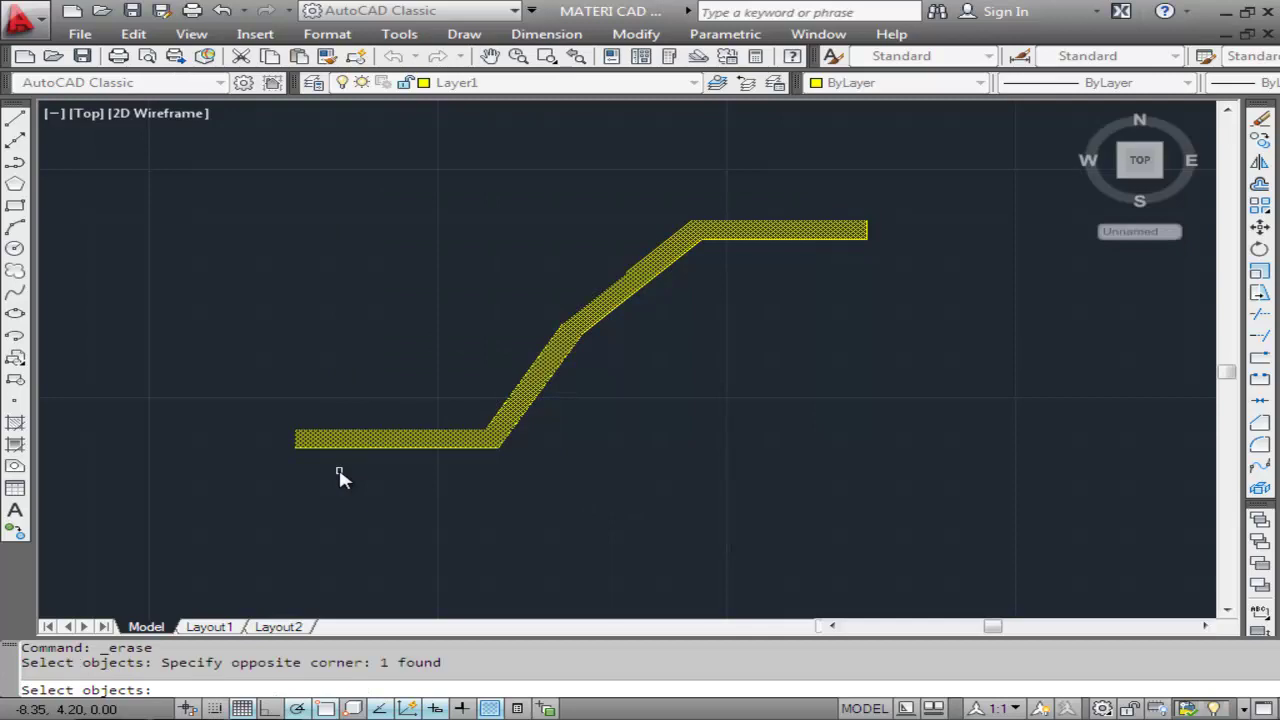
pyautogui.press('Return')
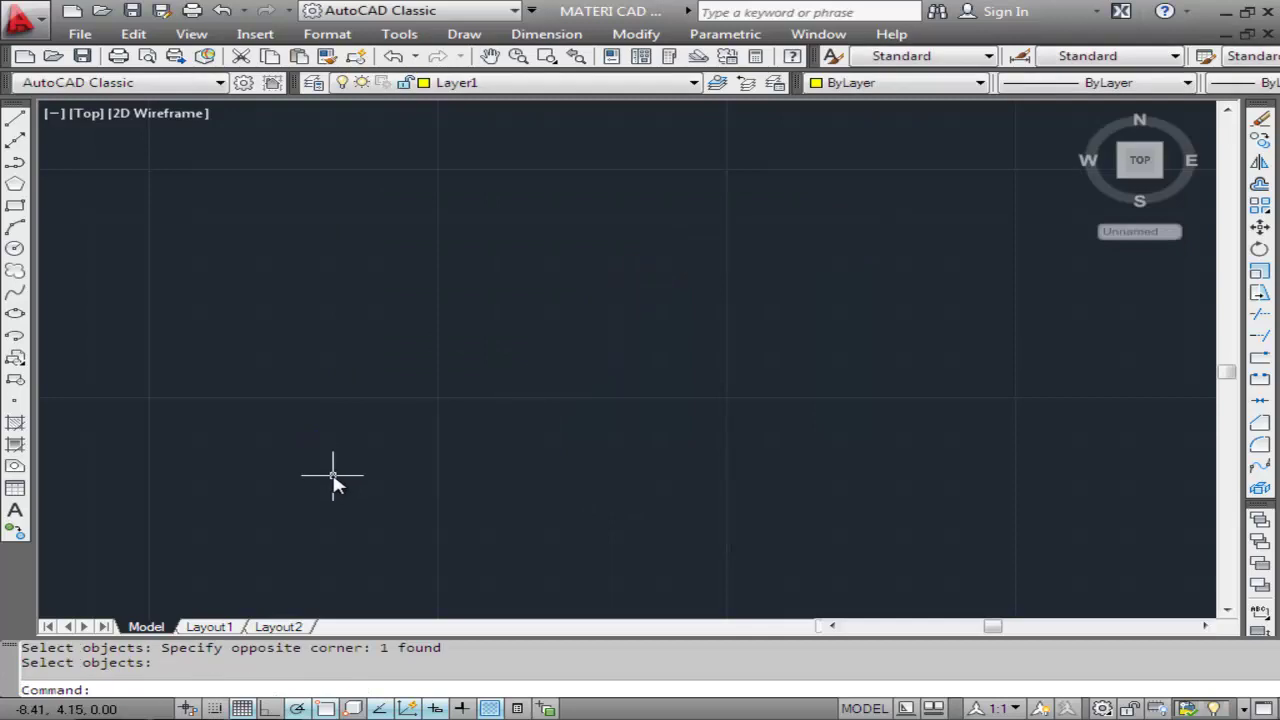